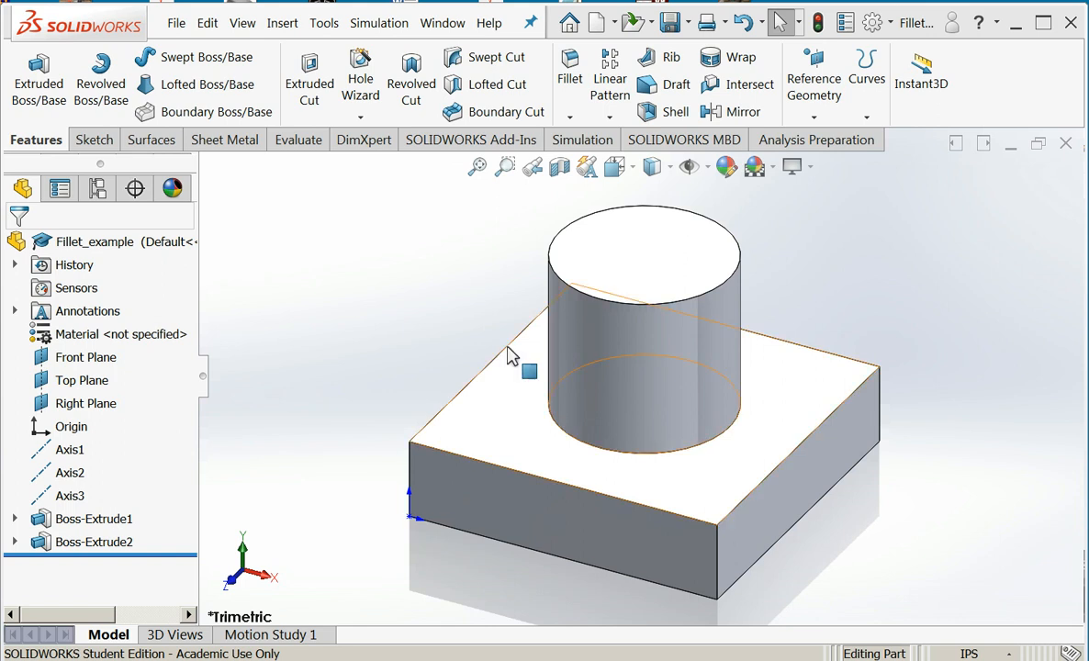
- Fillet the two front vertical corner edges of the base block with a 1 in radius
{"action": "left_click", "coordinate": [583, 92]}
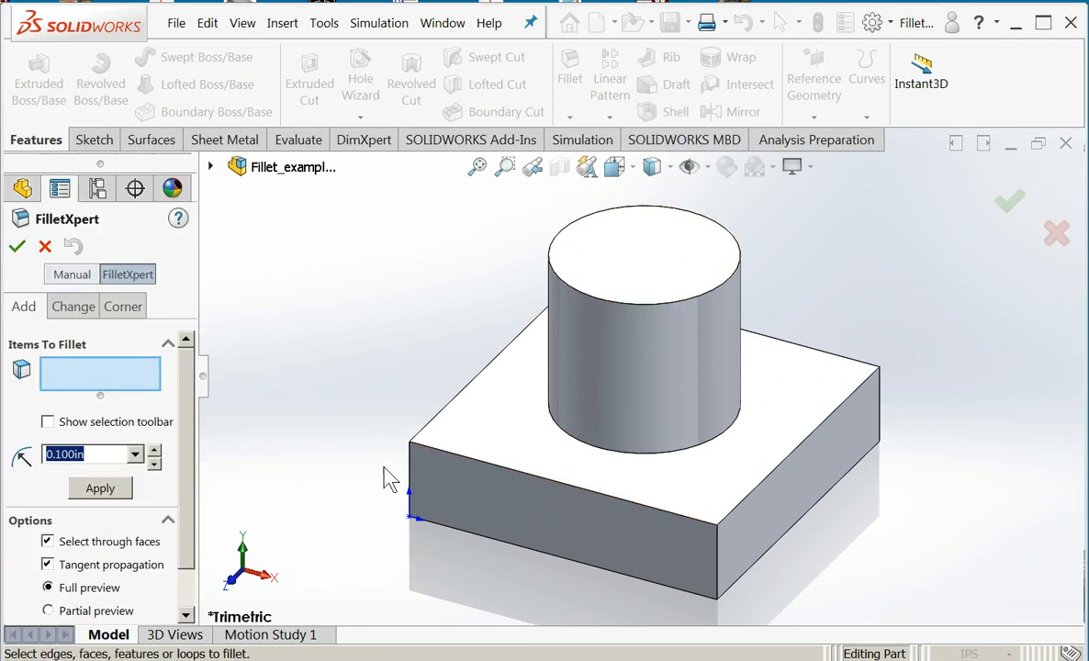
{"action": "left_click", "coordinate": [412, 470]}
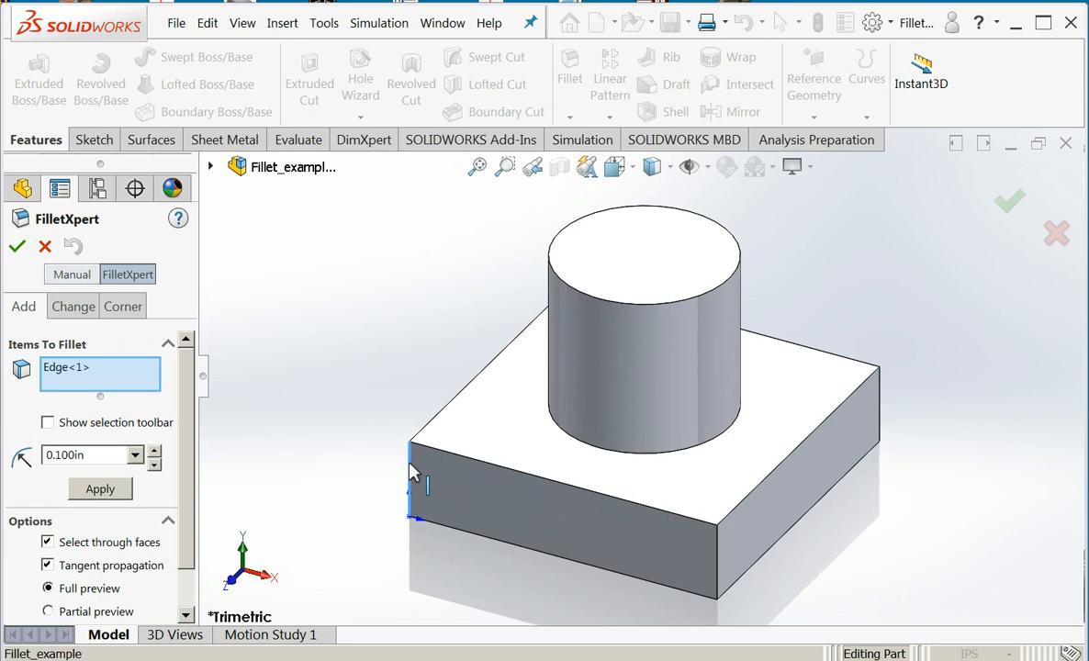
{"action": "left_click", "coordinate": [717, 574]}
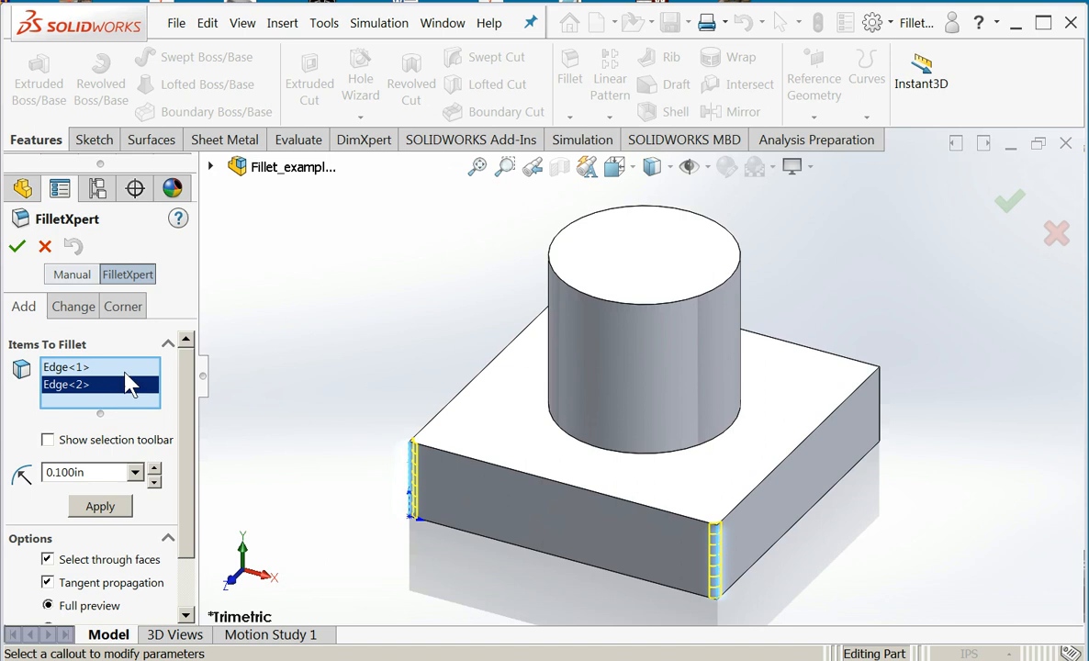
{"action": "left_click", "coordinate": [135, 471]}
{"action": "left_click", "coordinate": [135, 472]}
{"action": "left_click", "coordinate": [135, 472]}
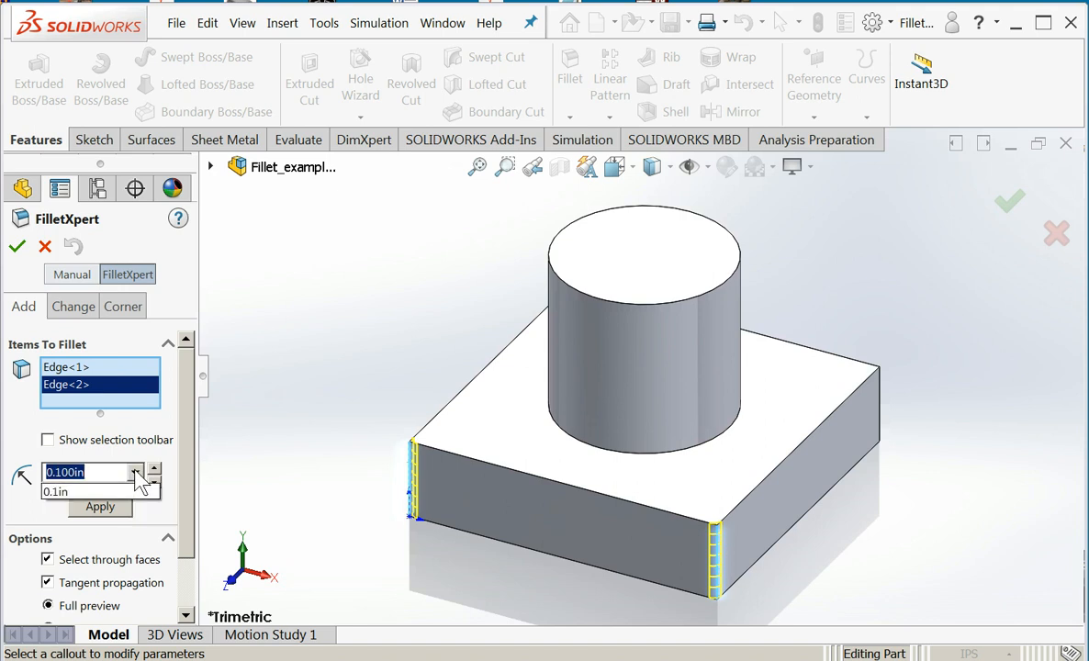
{"action": "left_click", "coordinate": [107, 471]}
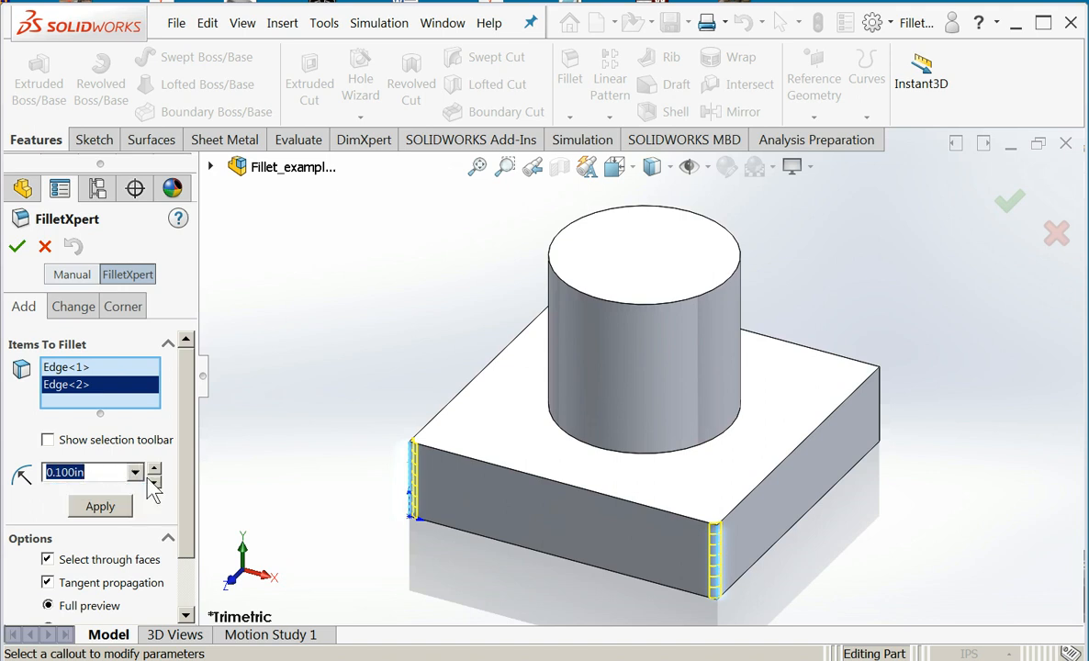
{"action": "left_click", "coordinate": [154, 468]}
{"action": "left_click", "coordinate": [154, 468]}
{"action": "left_click", "coordinate": [154, 467]}
{"action": "left_click", "coordinate": [155, 468]}
{"action": "left_click", "coordinate": [154, 467]}
{"action": "left_click", "coordinate": [154, 467]}
{"action": "left_click", "coordinate": [154, 468]}
{"action": "left_click", "coordinate": [154, 467]}
{"action": "left_click", "coordinate": [155, 468]}
{"action": "left_click", "coordinate": [155, 467]}
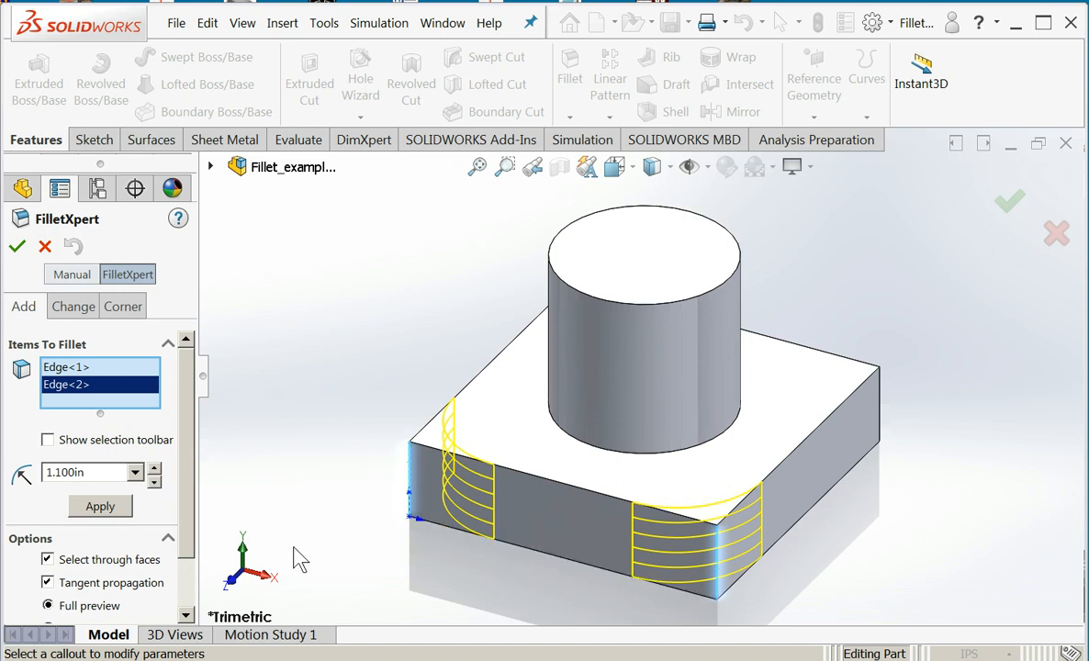
{"action": "left_click", "coordinate": [155, 482]}
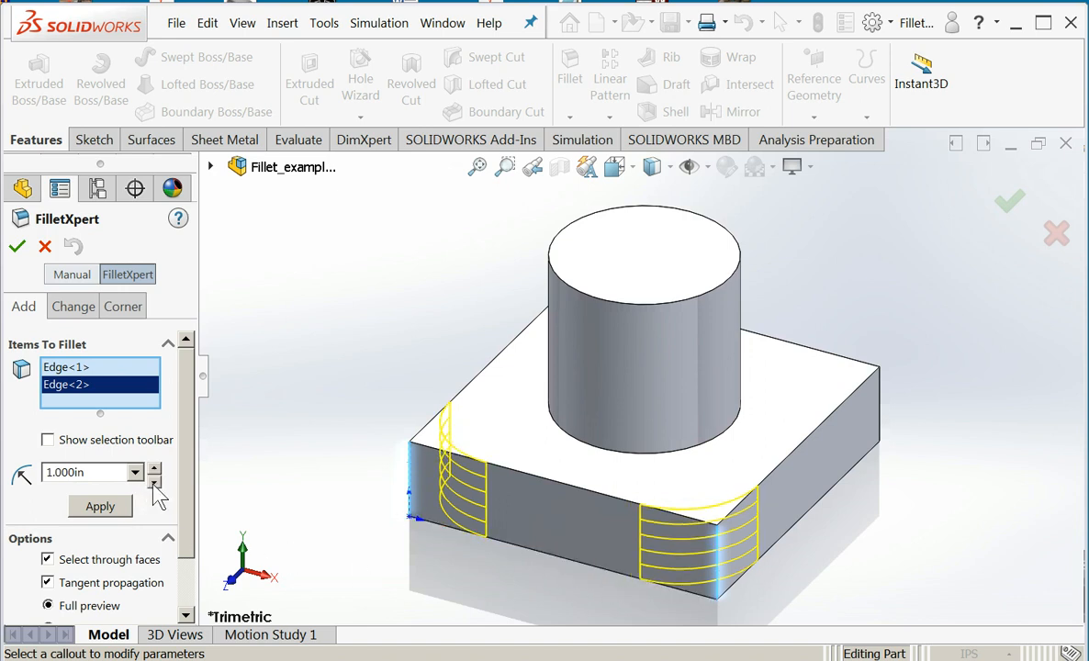
{"action": "left_click", "coordinate": [114, 508]}
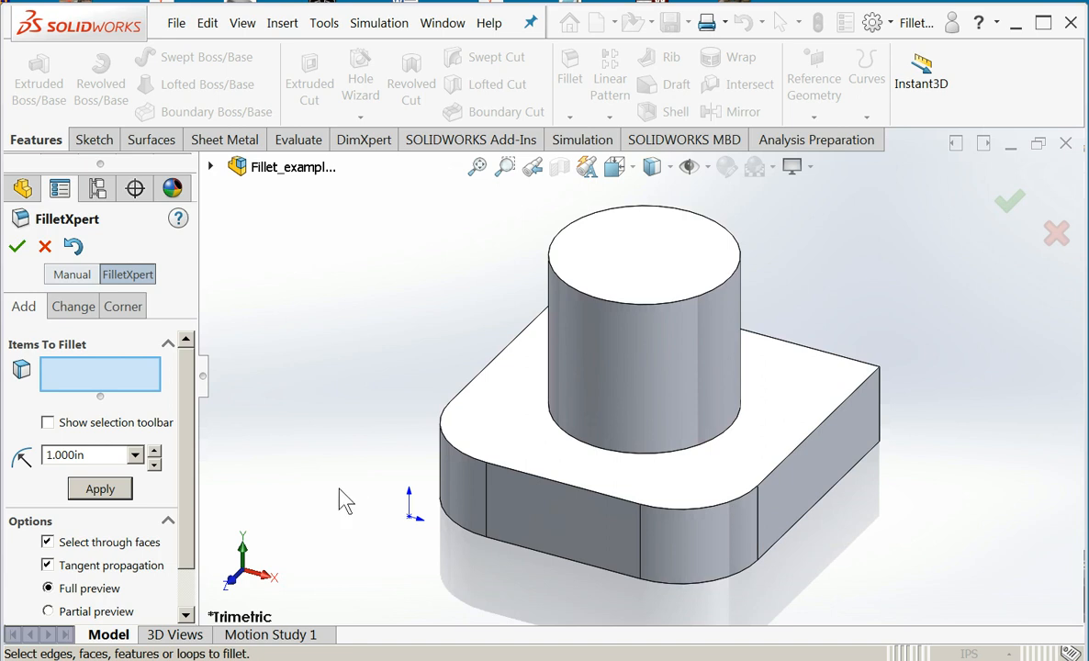
- Fillet the tangent top edge chain around the base block's front and sides with a 0.2 in radius
{"action": "left_click", "coordinate": [574, 486]}
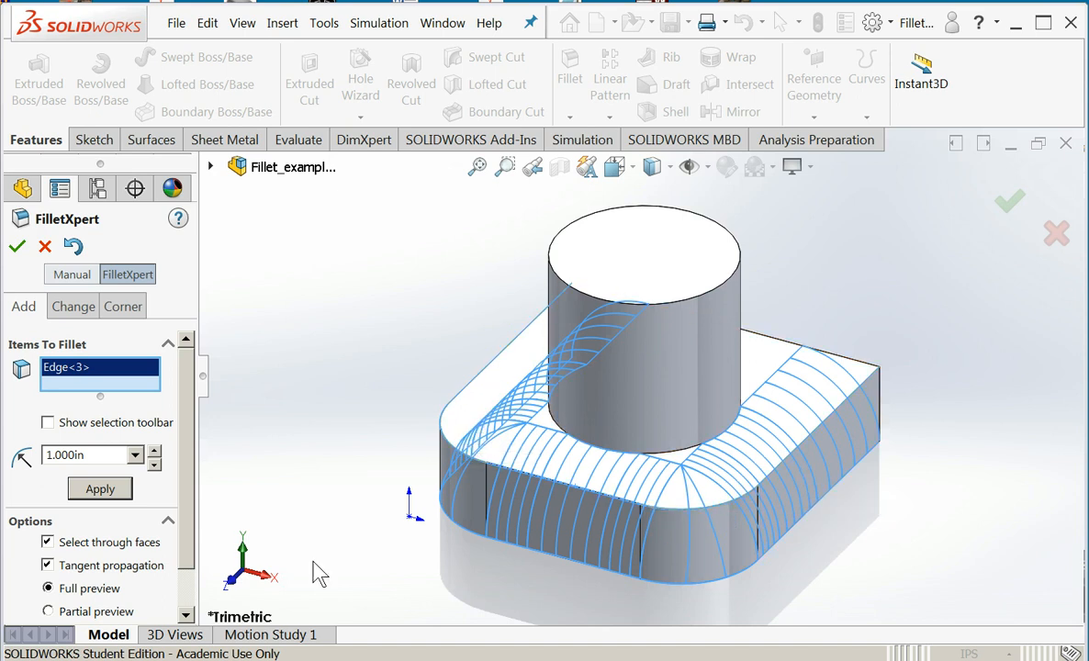
{"action": "double_click", "coordinate": [155, 465]}
{"action": "left_click", "coordinate": [154, 465]}
{"action": "double_click", "coordinate": [155, 465]}
{"action": "double_click", "coordinate": [155, 464]}
{"action": "left_click", "coordinate": [155, 465]}
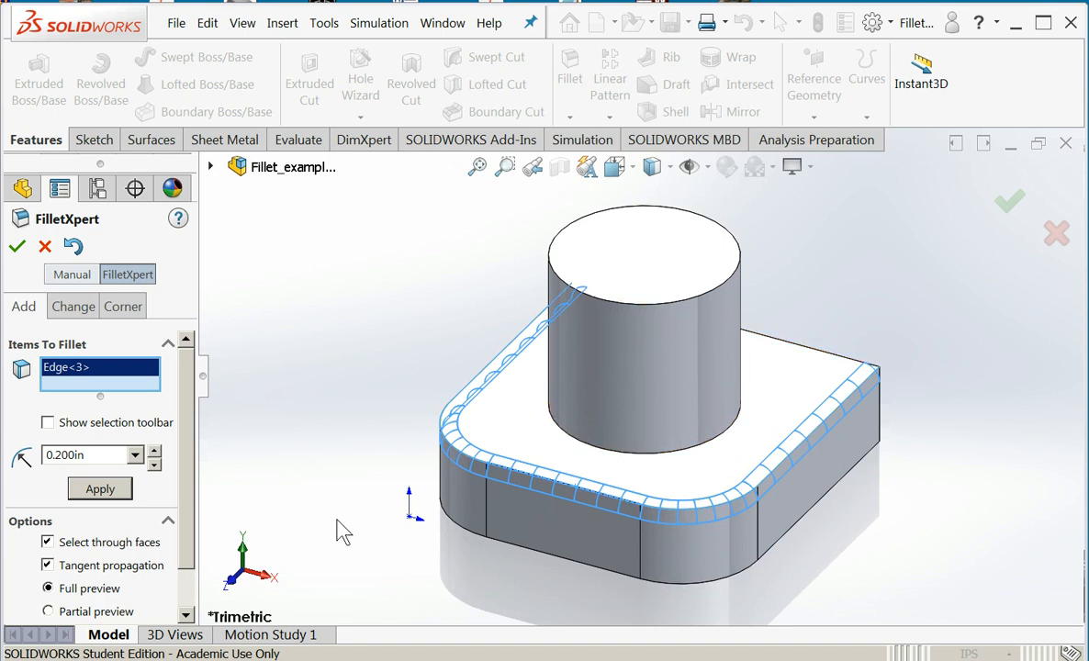
{"action": "left_click", "coordinate": [103, 492]}
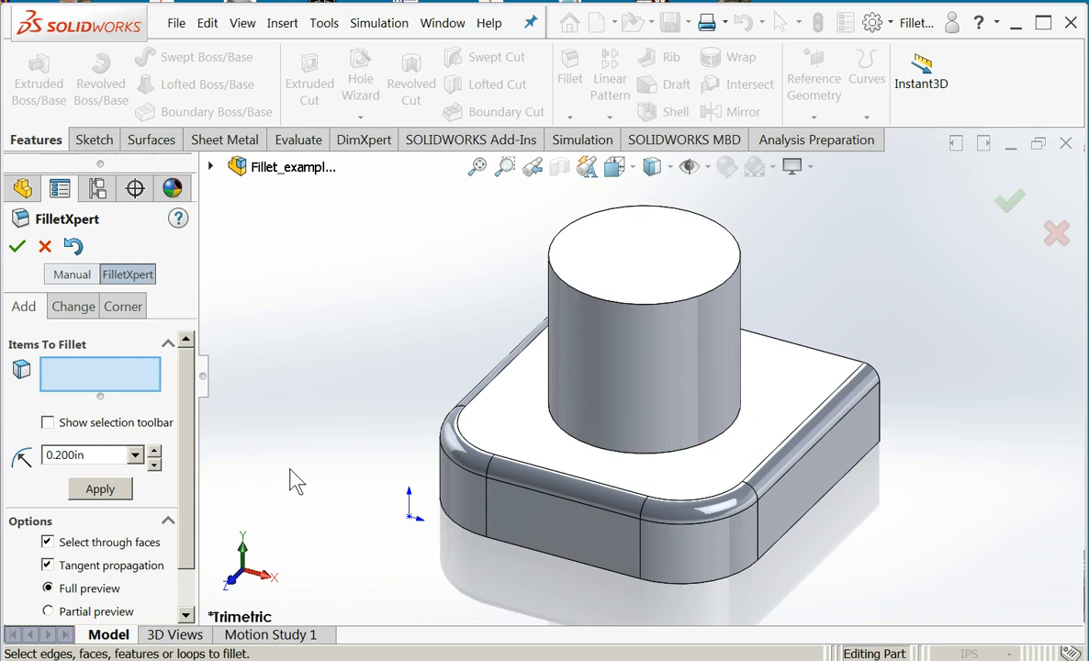
- Fillet the circular edge where the cylinder meets the base with a 0.5 in radius and finish filleting
{"action": "left_click", "coordinate": [622, 453]}
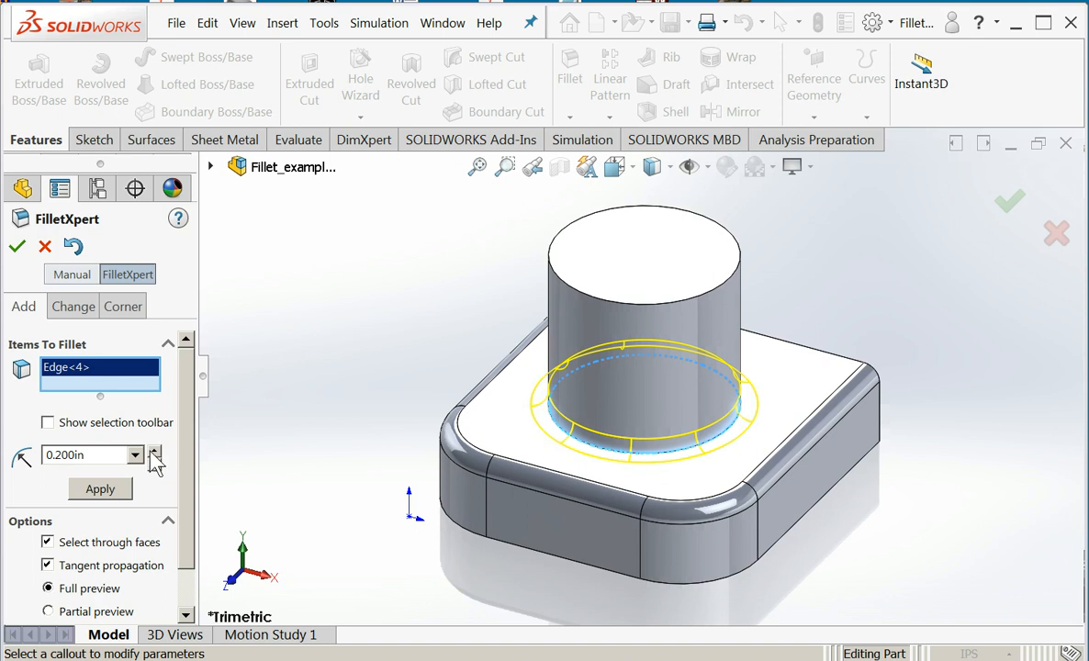
{"action": "double_click", "coordinate": [154, 451]}
{"action": "left_click", "coordinate": [154, 451]}
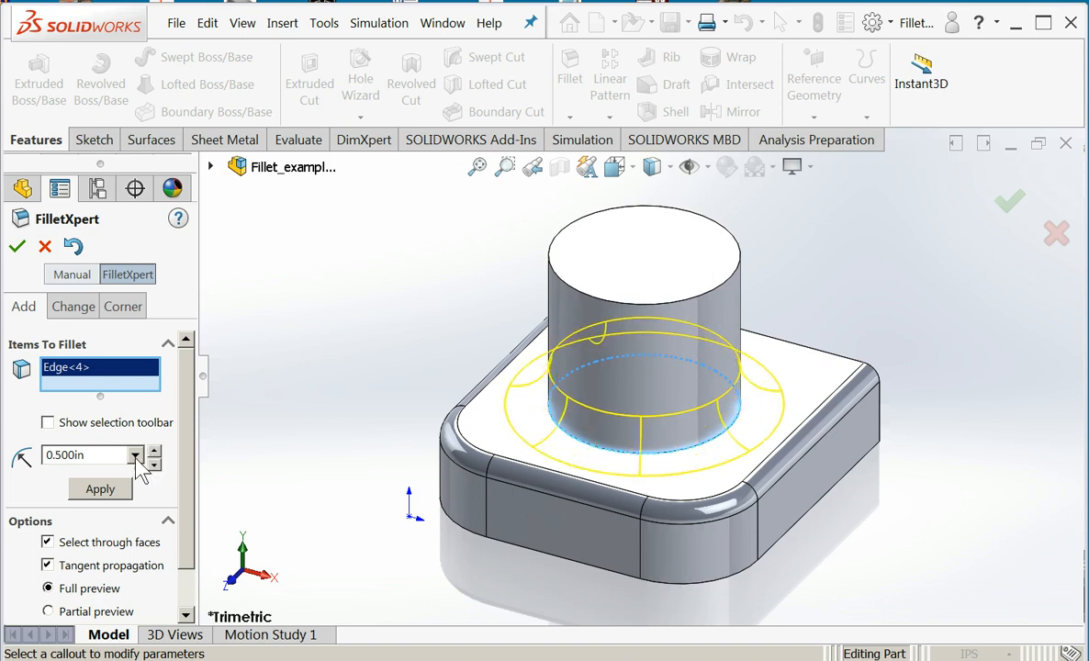
{"action": "left_click", "coordinate": [17, 245]}
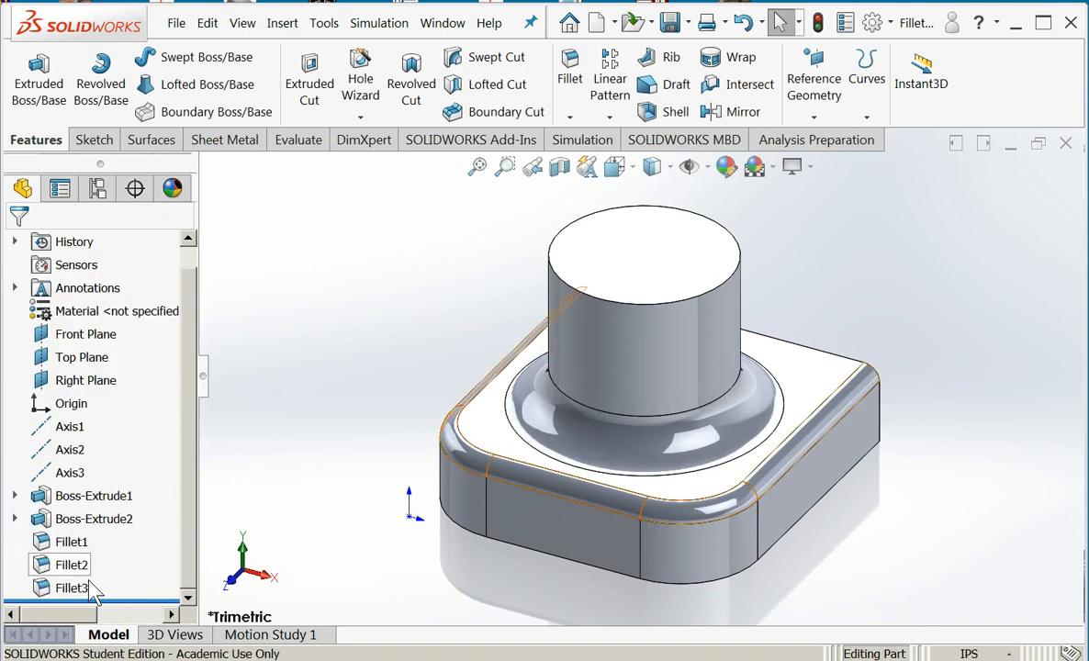
- Highlight Fillet1, Fillet2 and Fillet3 one after another to check which faces each fillet covers
{"action": "left_click", "coordinate": [77, 545]}
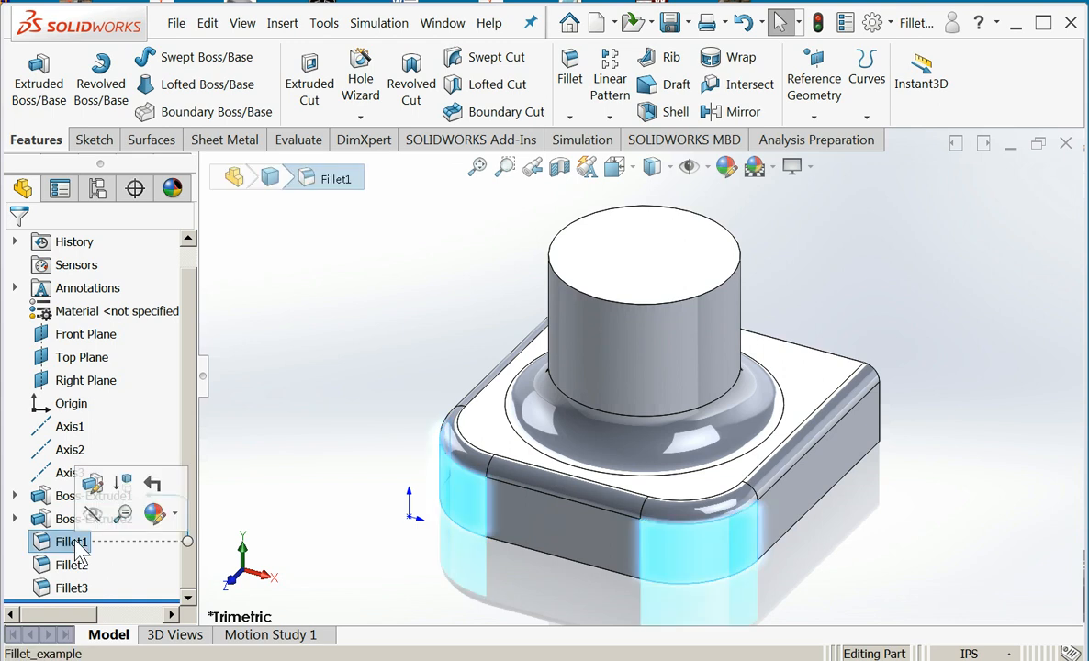
{"action": "left_click", "coordinate": [73, 565]}
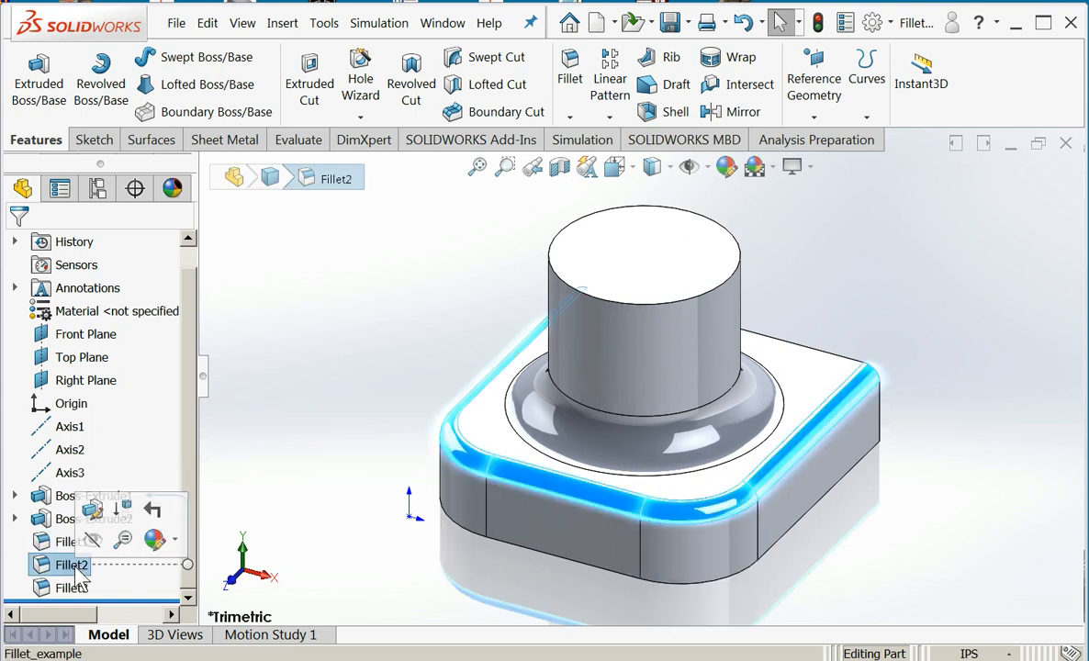
{"action": "left_click", "coordinate": [74, 588]}
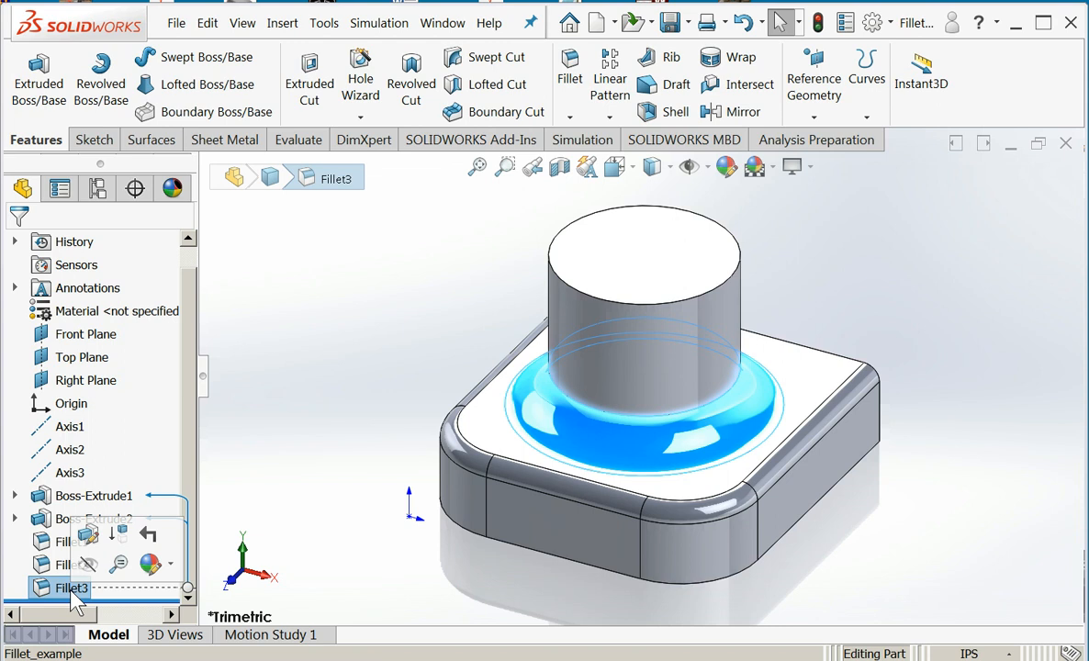
{"action": "left_click", "coordinate": [315, 514]}
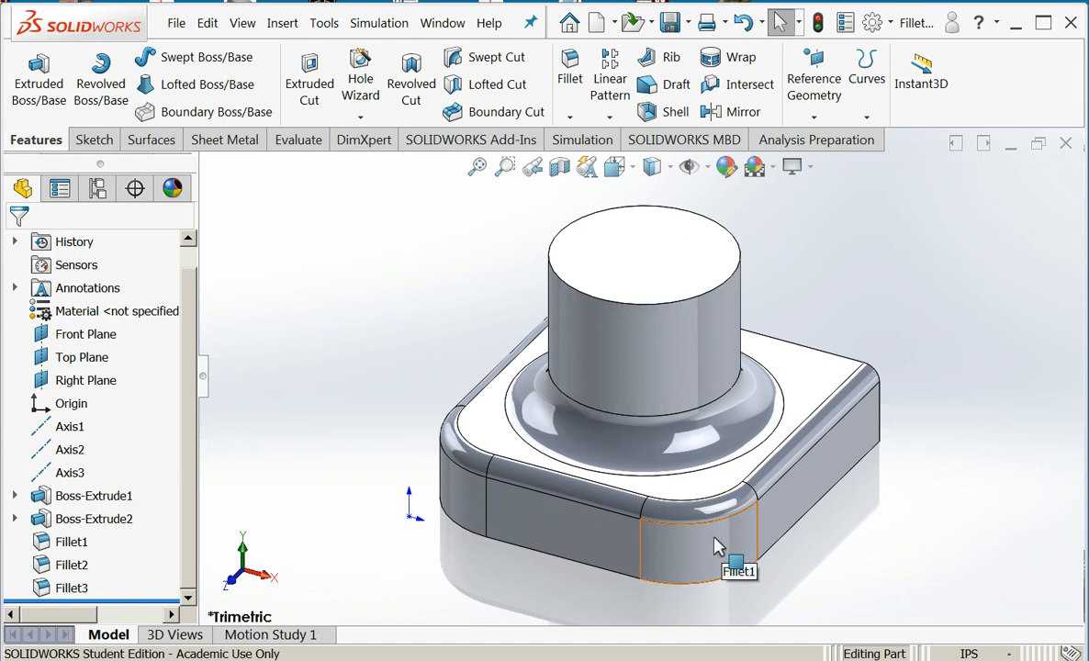
- Start an angle-distance chamfer on the circular top edge of the cylinder, keeping the 0.39370079 in distance
{"action": "left_click", "coordinate": [569, 118]}
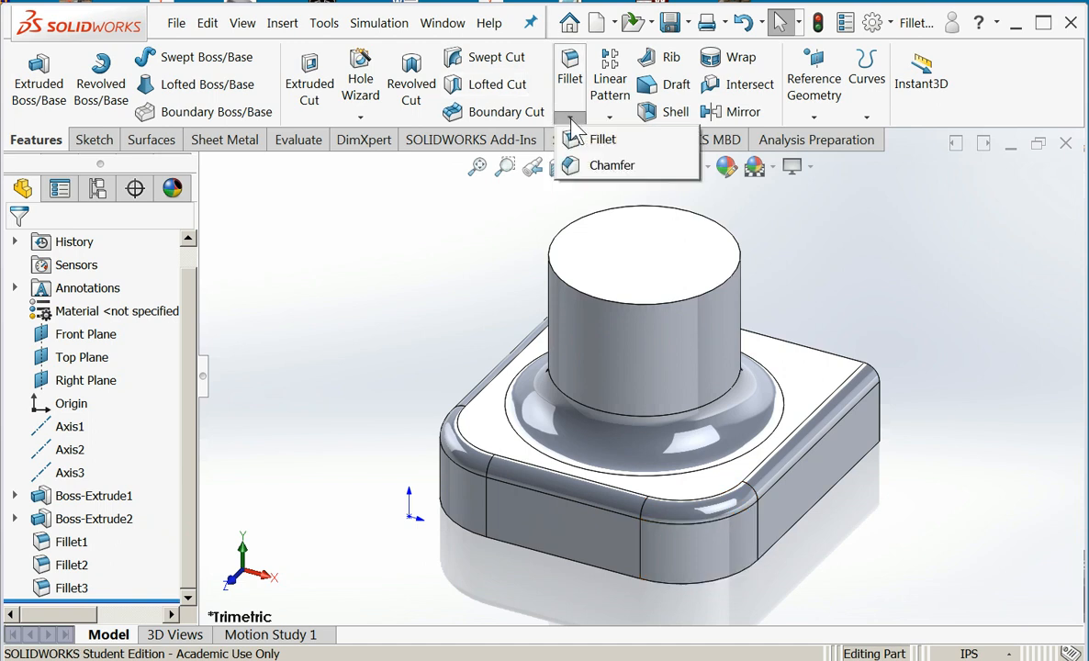
{"action": "left_click", "coordinate": [601, 166]}
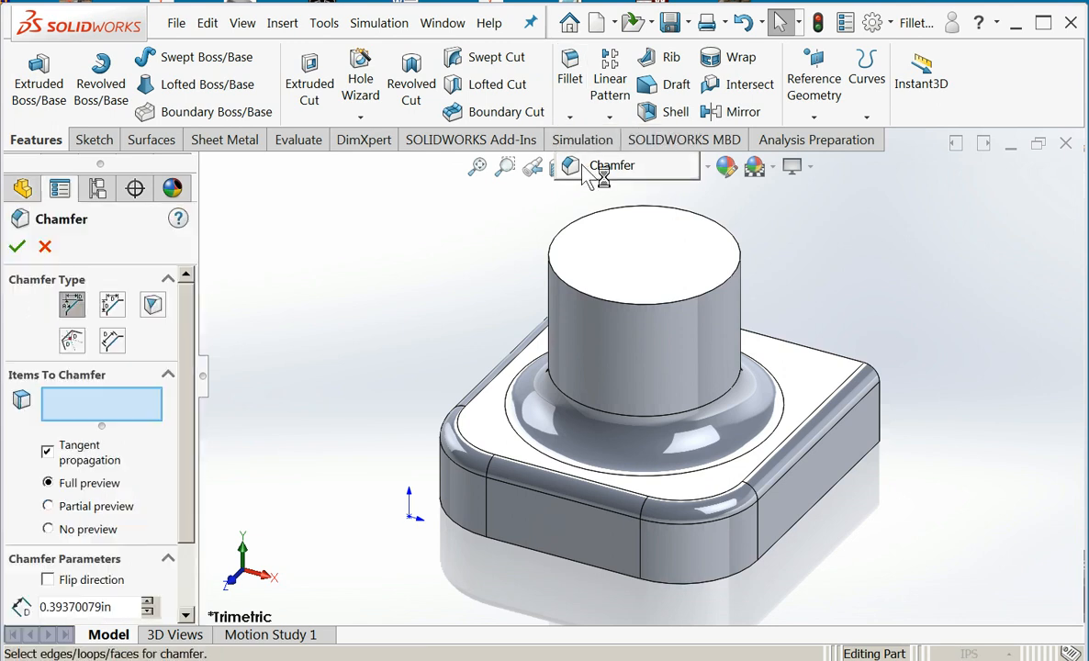
{"action": "left_click", "coordinate": [694, 306]}
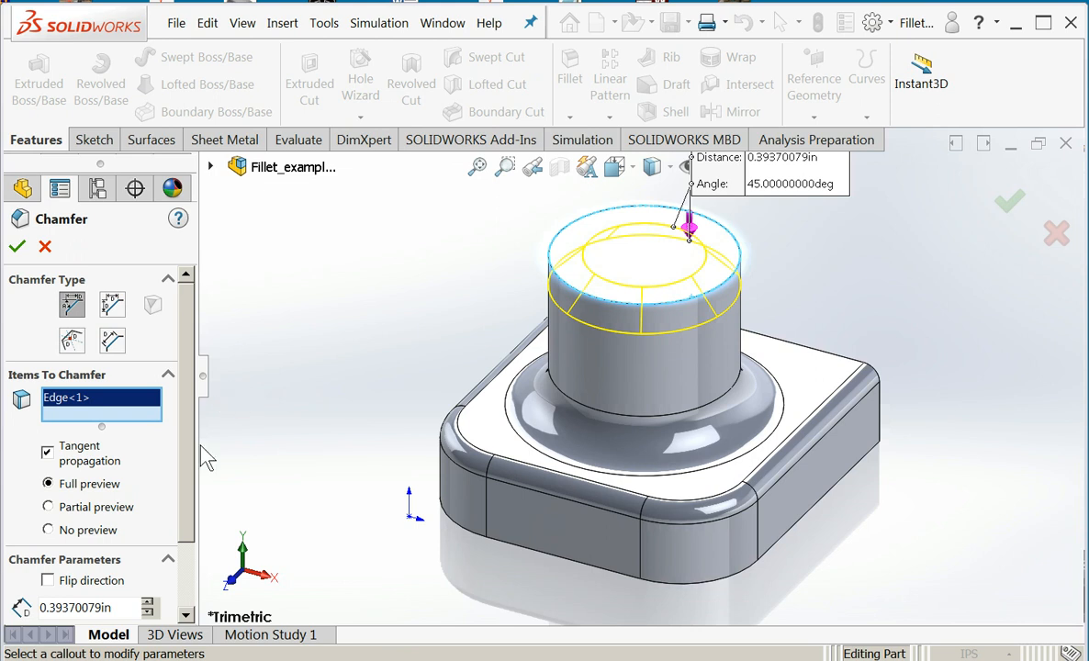
{"action": "left_click_drag", "start_coordinate": [191, 449], "coordinate": [189, 494]}
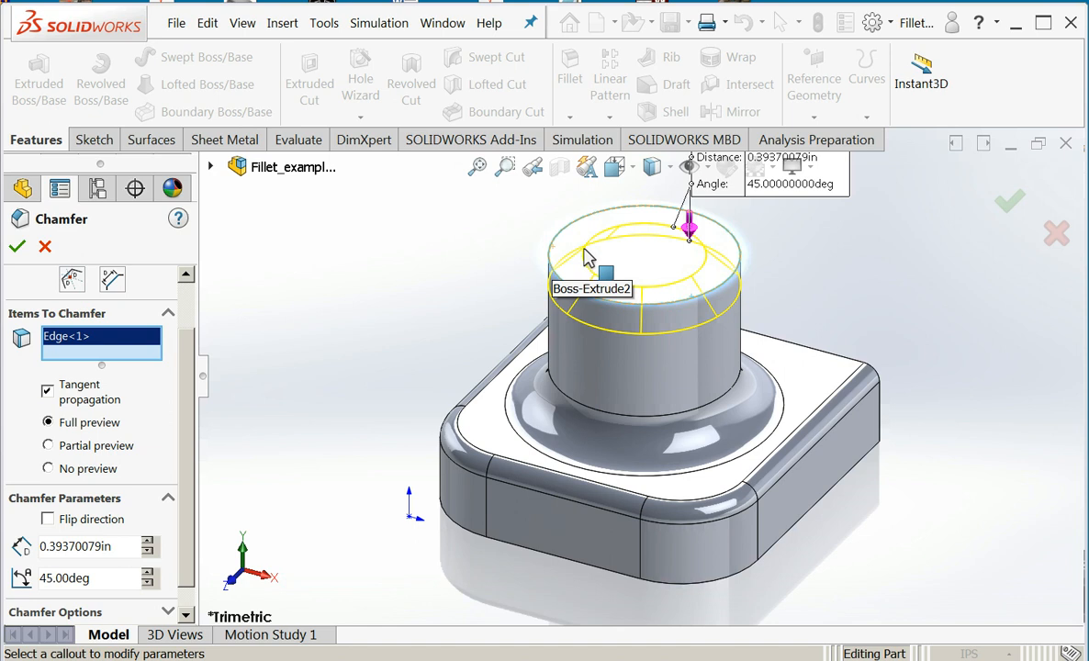
- Try chamfer angles of 49 and 18 degrees on the cylinder's top edge
{"action": "left_click", "coordinate": [147, 574]}
{"action": "left_click", "coordinate": [147, 574]}
{"action": "left_click", "coordinate": [147, 574]}
{"action": "left_click", "coordinate": [147, 574]}
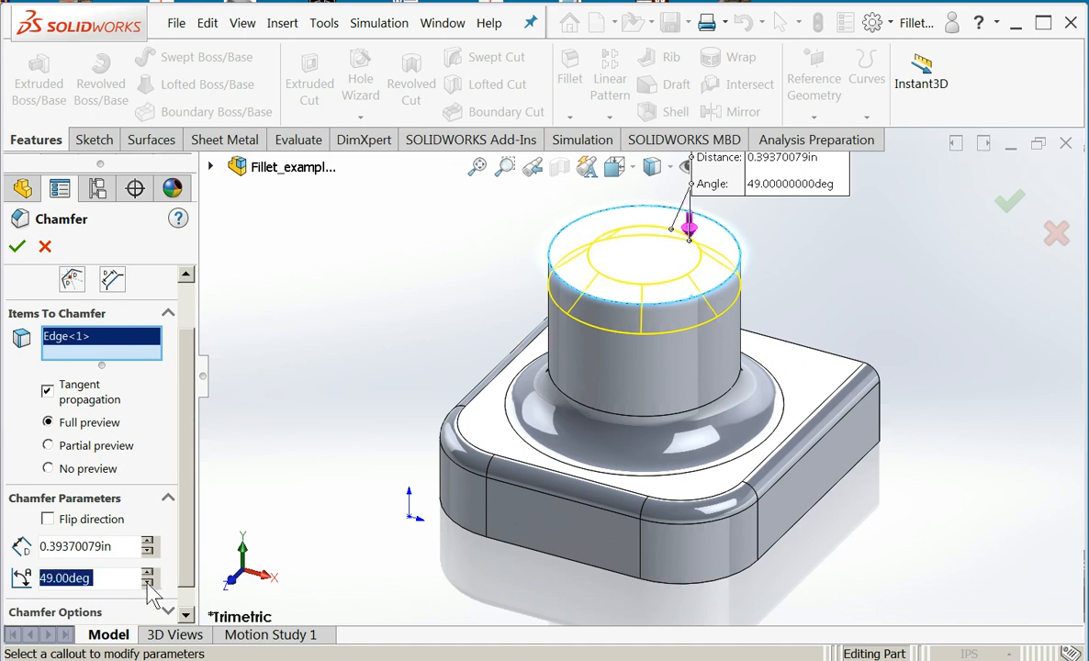
{"action": "left_click", "coordinate": [147, 583]}
{"action": "left_click", "coordinate": [147, 583]}
{"action": "left_click", "coordinate": [147, 583]}
{"action": "left_click", "coordinate": [146, 583]}
{"action": "left_click", "coordinate": [147, 583]}
{"action": "left_click", "coordinate": [147, 583]}
{"action": "left_click", "coordinate": [146, 583]}
{"action": "left_click", "coordinate": [147, 583]}
{"action": "left_click", "coordinate": [147, 583]}
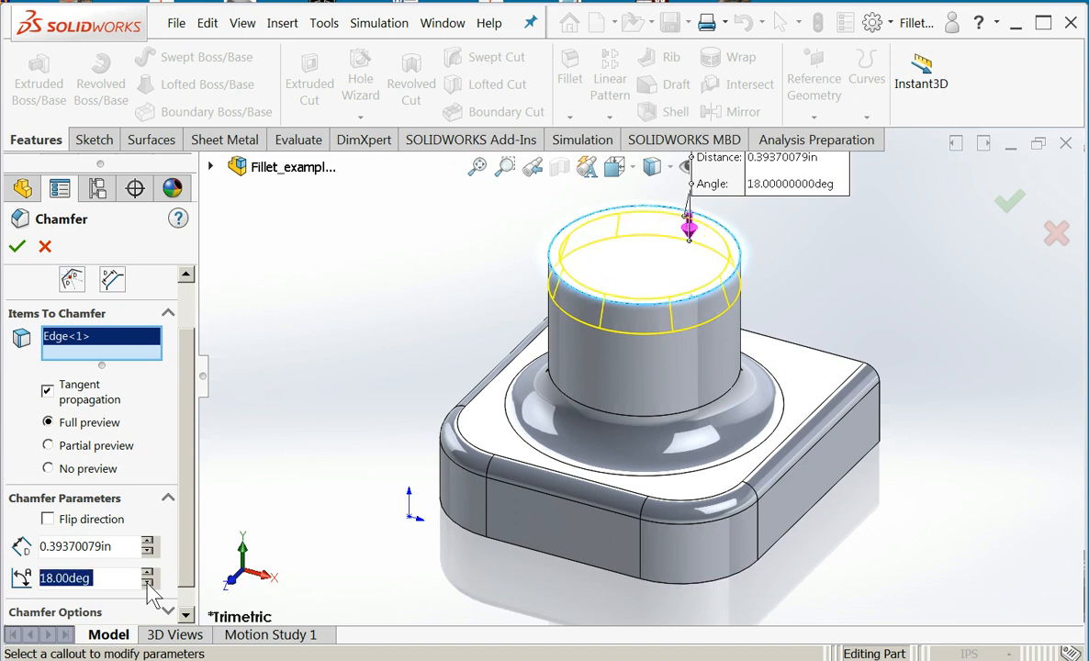
- Set the chamfer angle to 30 degrees and create the chamfer on the cylinder's top edge
{"action": "left_click", "coordinate": [147, 573]}
{"action": "left_click", "coordinate": [147, 573]}
{"action": "left_click", "coordinate": [147, 573]}
{"action": "left_click", "coordinate": [147, 573]}
{"action": "left_click", "coordinate": [146, 573]}
{"action": "left_click", "coordinate": [147, 573]}
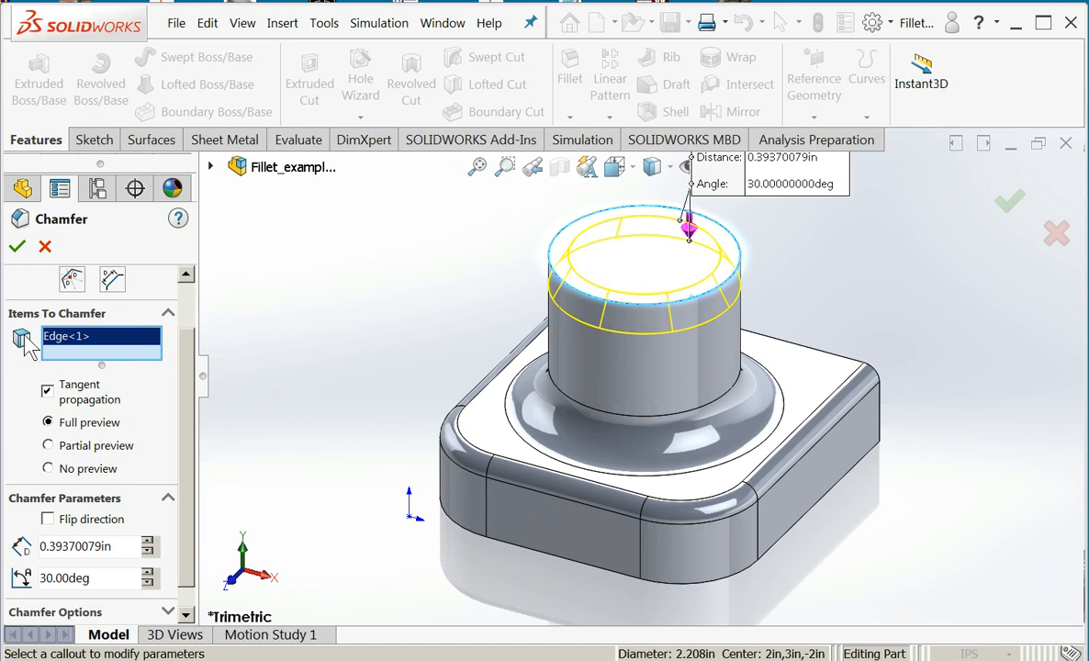
{"action": "left_click", "coordinate": [16, 247]}
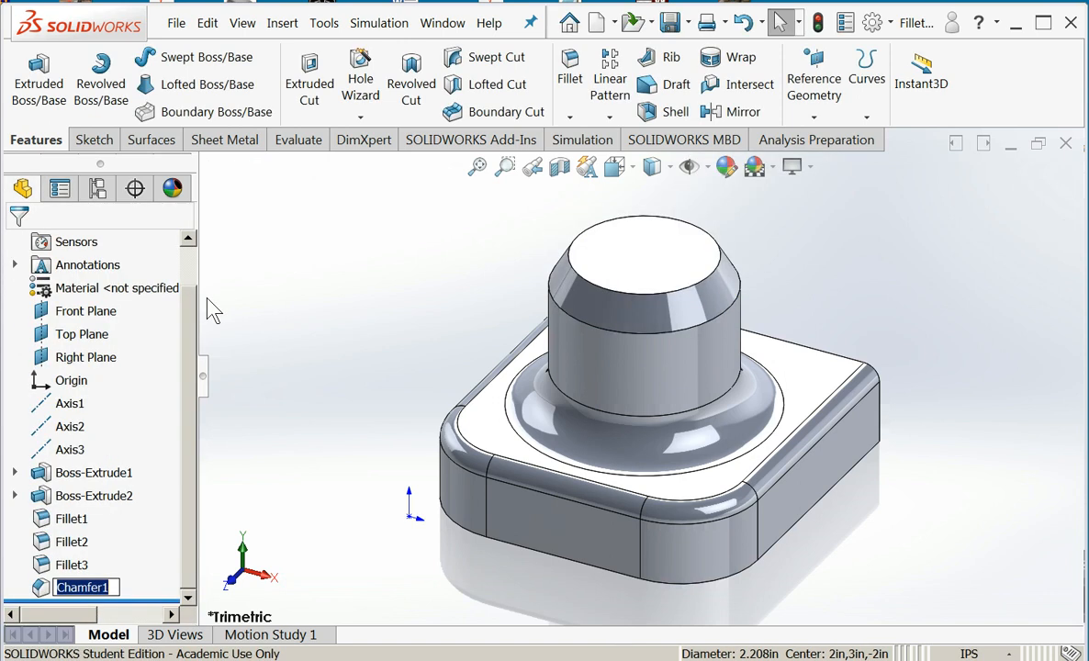
{"action": "left_click", "coordinate": [312, 340]}
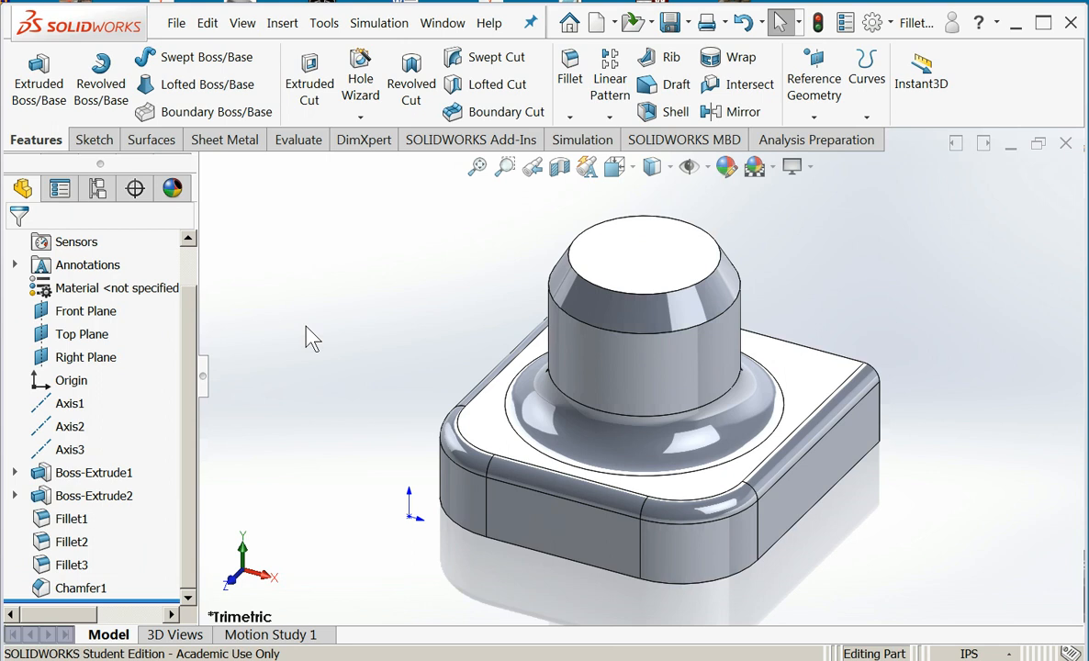
- Edit the cylinder's top chamfer and set its angle to 45 degrees
{"action": "right_click", "coordinate": [79, 590]}
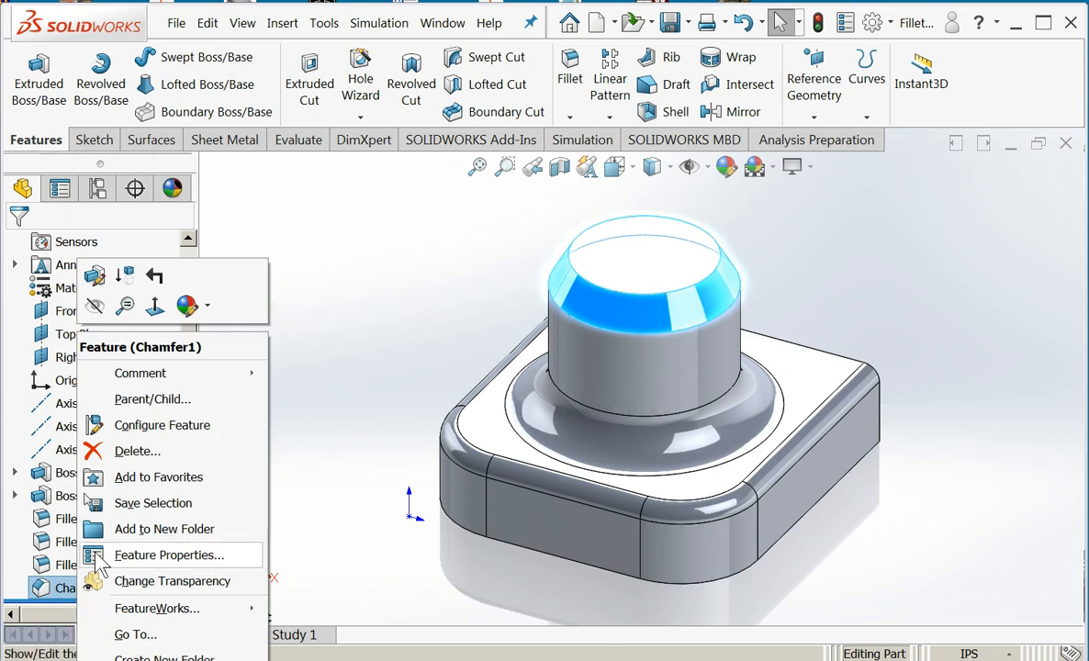
{"action": "left_click", "coordinate": [96, 275]}
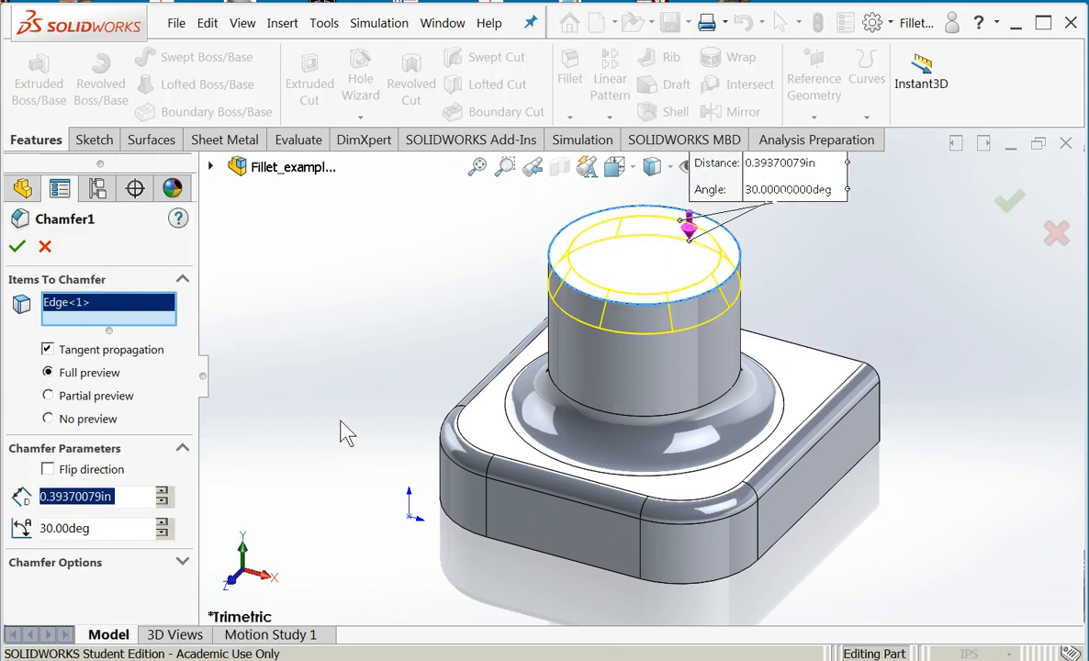
{"action": "left_click", "coordinate": [85, 528]}
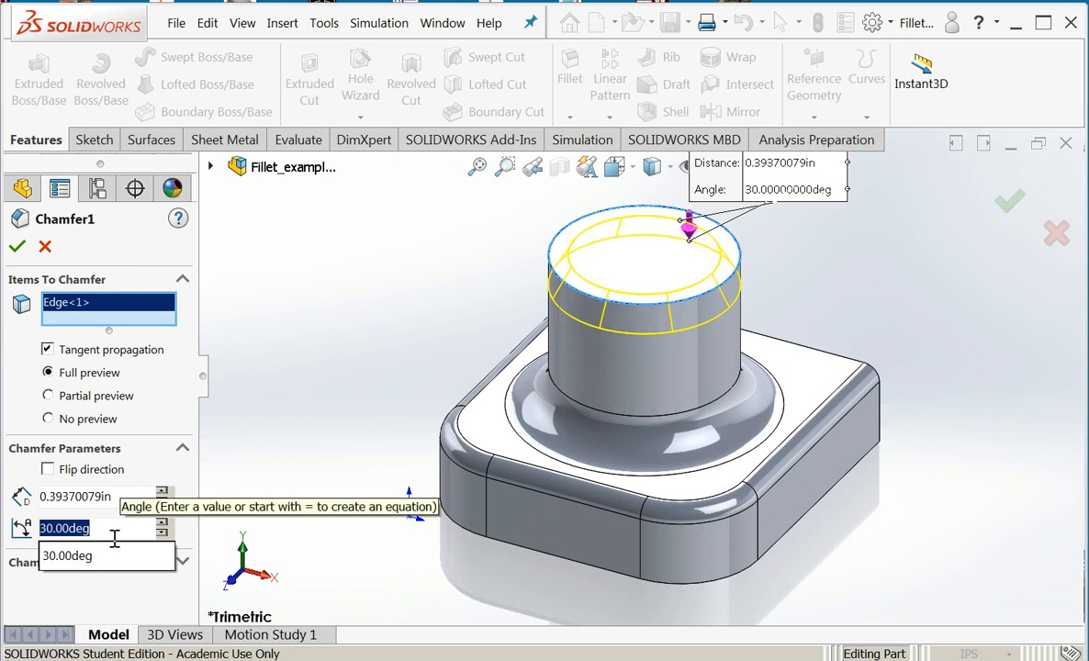
{"action": "type", "text": "45"}
{"action": "key", "text": "Return"}
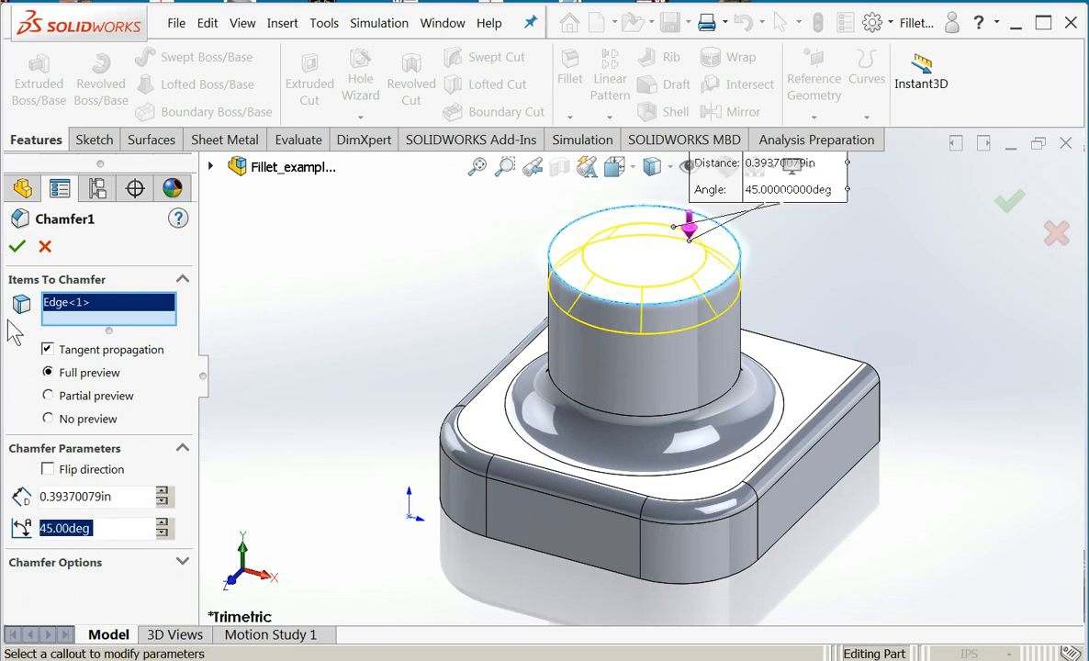
{"action": "left_click", "coordinate": [16, 246]}
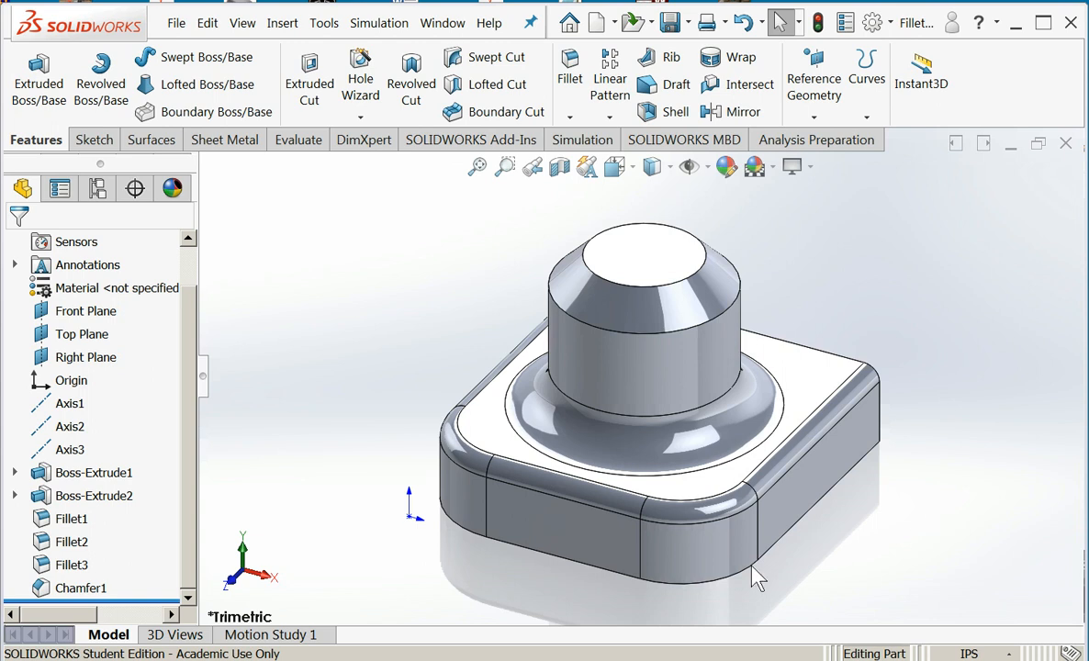
- Assign AISI 1010 Steel, hot rolled bar, from the Steel category of SOLIDWORKS Materials to the part
{"action": "scroll", "coordinate": [188, 499], "scroll_direction": "up", "scroll_amount": 2}
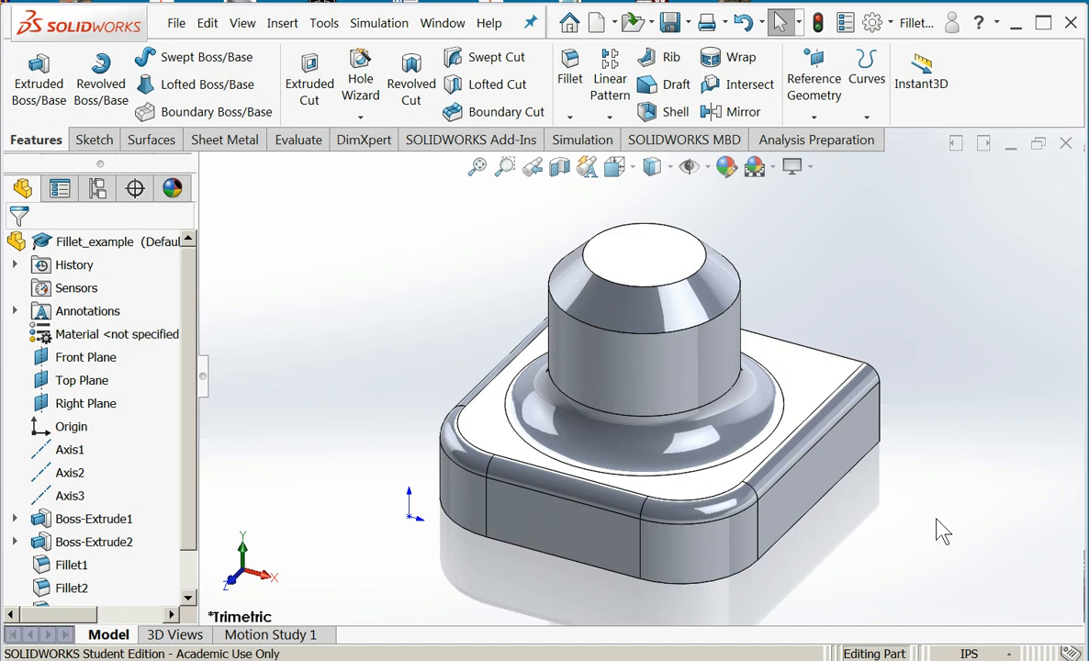
{"action": "right_click", "coordinate": [124, 350]}
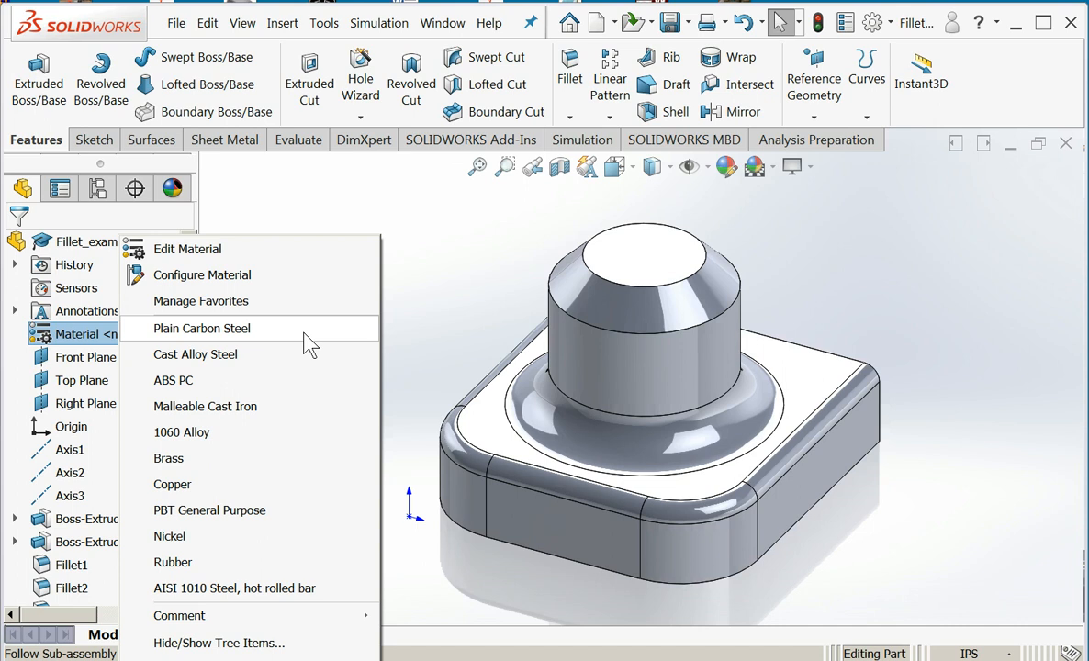
{"action": "left_click", "coordinate": [297, 262]}
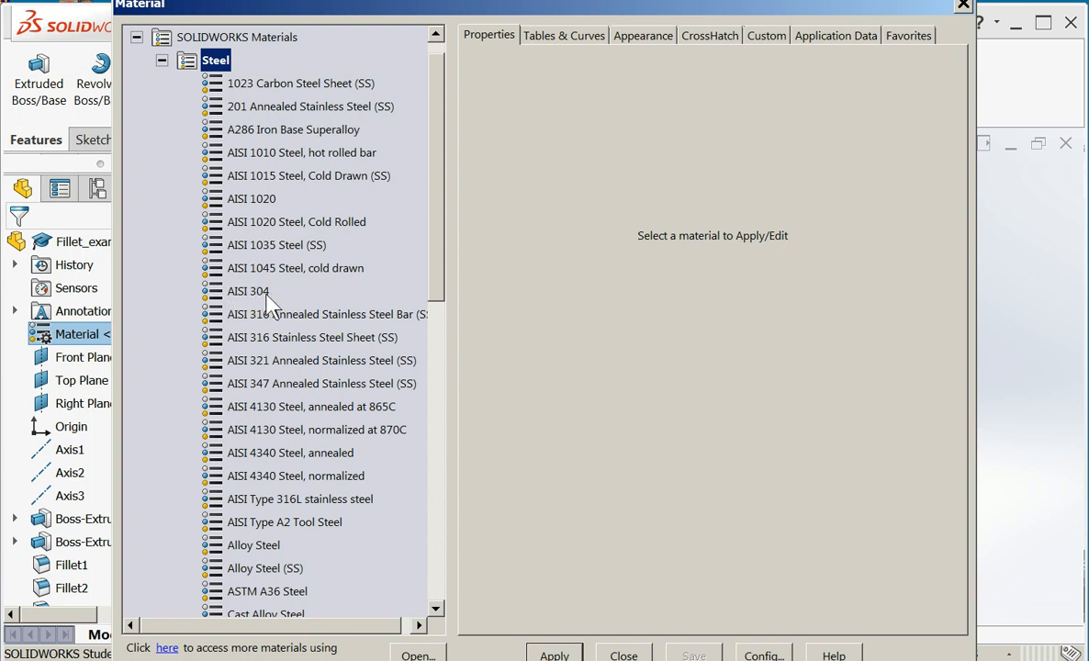
{"action": "mouse_move", "coordinate": [269, 294]}
{"action": "mouse_move", "coordinate": [240, 487]}
{"action": "mouse_move", "coordinate": [267, 438]}
{"action": "left_click", "coordinate": [282, 154]}
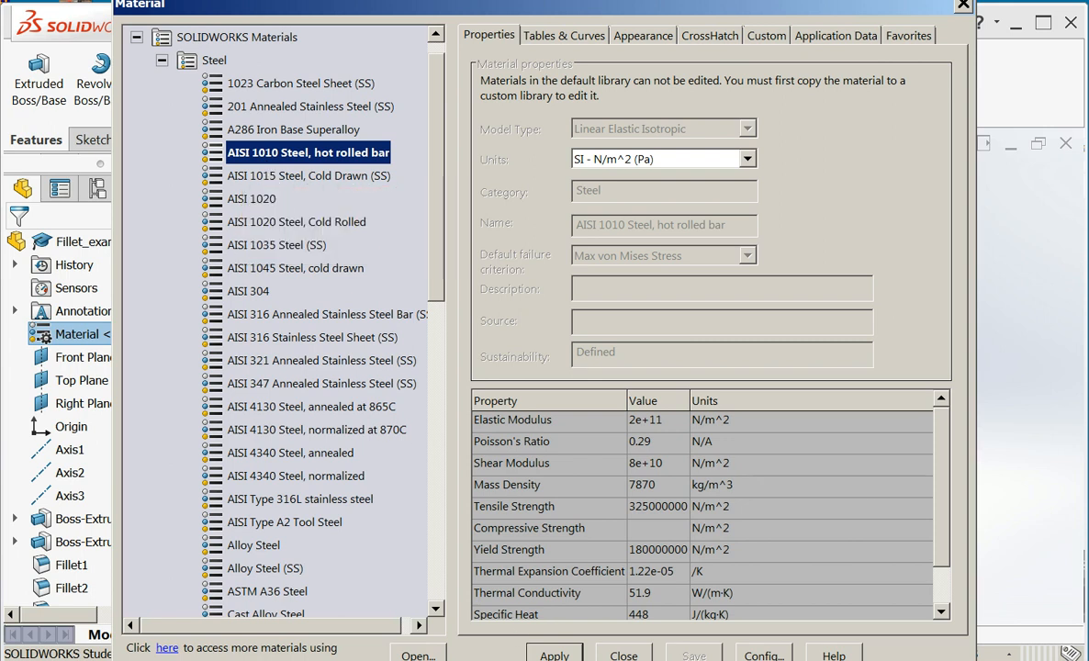
{"action": "left_click", "coordinate": [553, 655]}
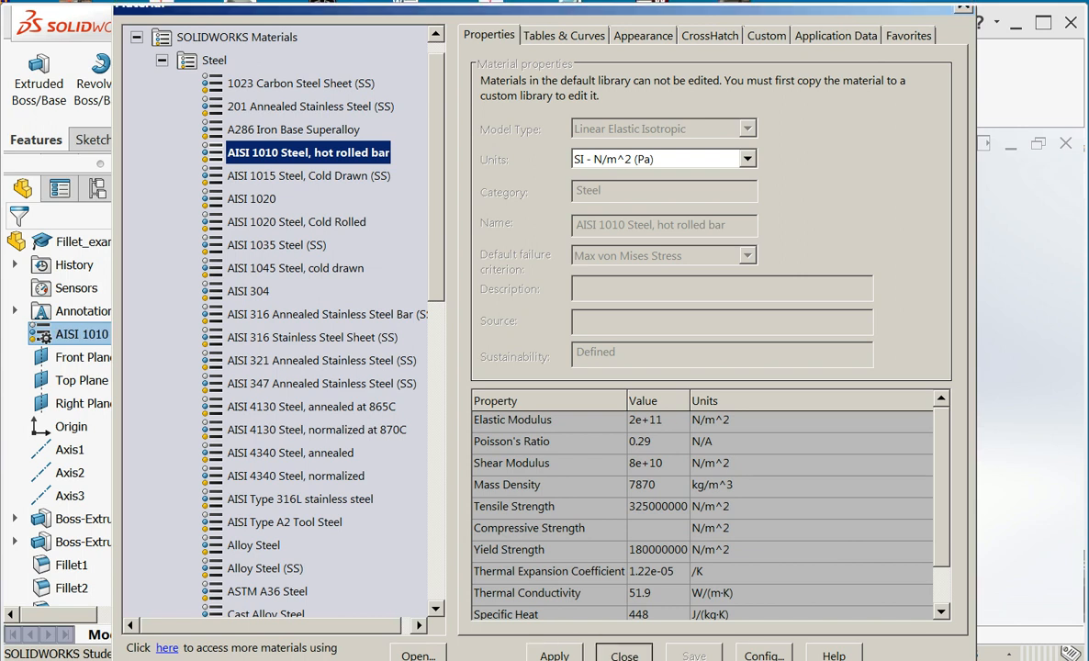
{"action": "left_click", "coordinate": [622, 654]}
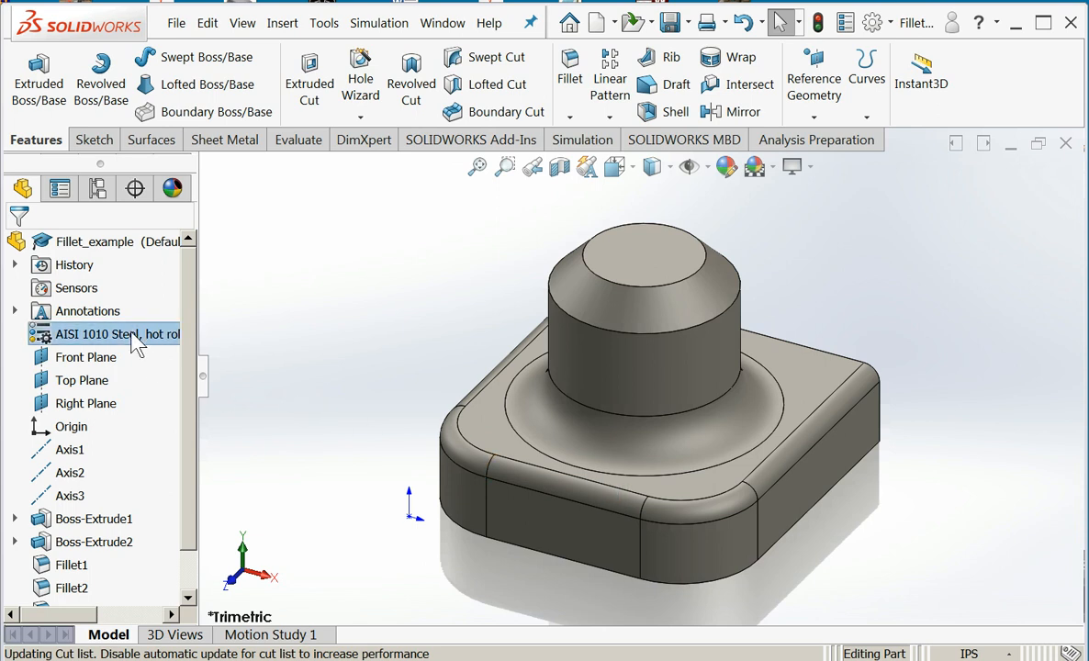
- Change the part's material to Balsa from the Woods category of SOLIDWORKS Materials
{"action": "right_click", "coordinate": [135, 343]}
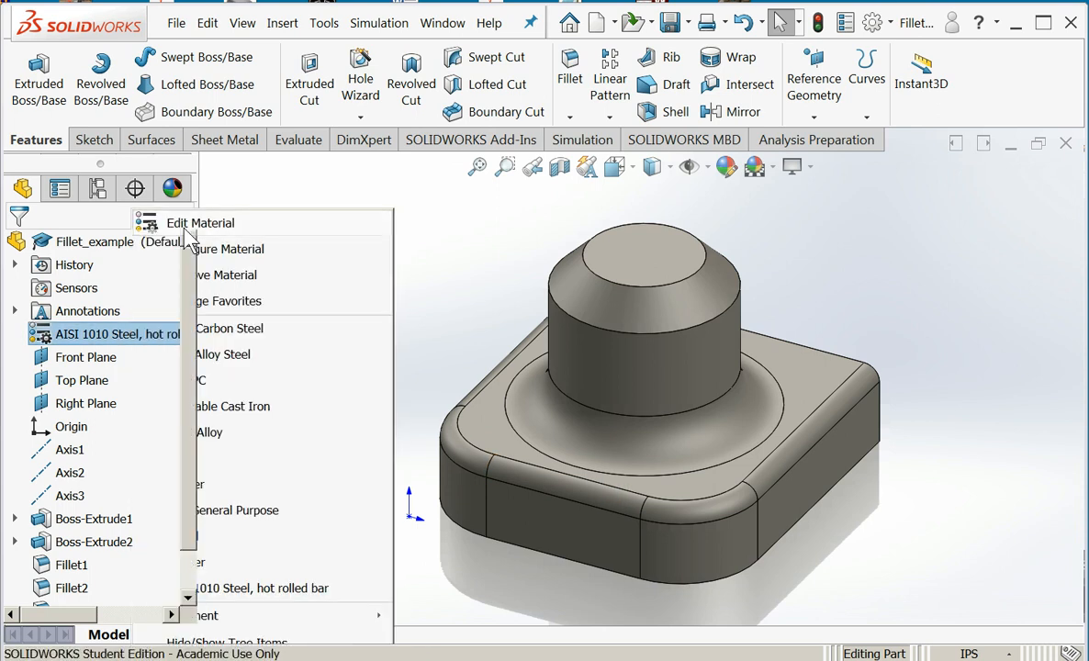
{"action": "left_click", "coordinate": [186, 229]}
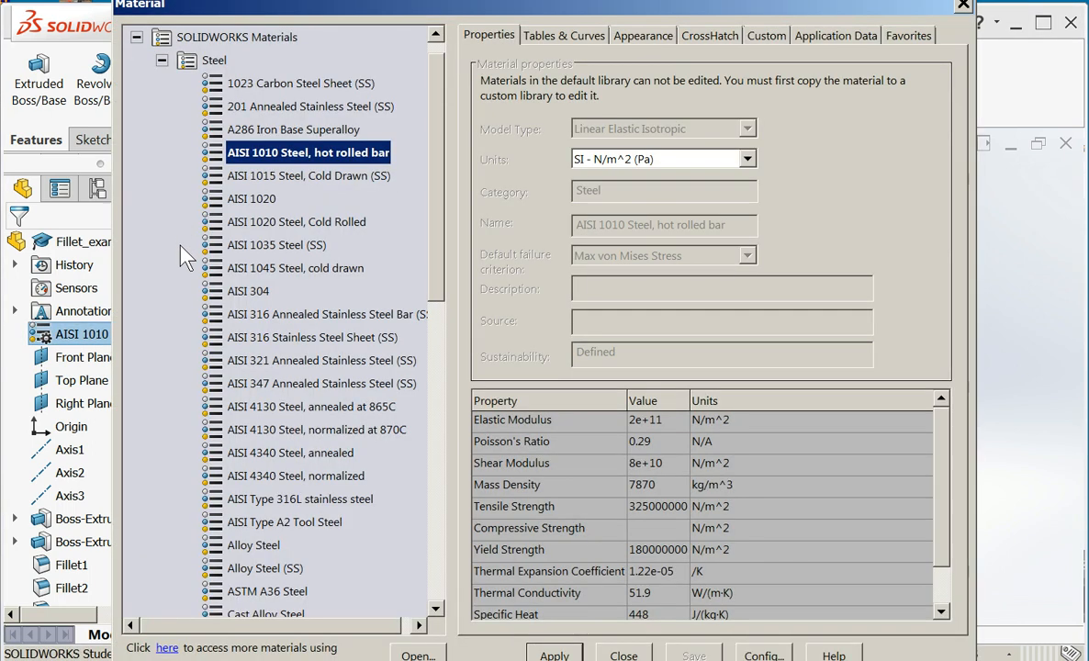
{"action": "left_click", "coordinate": [162, 60]}
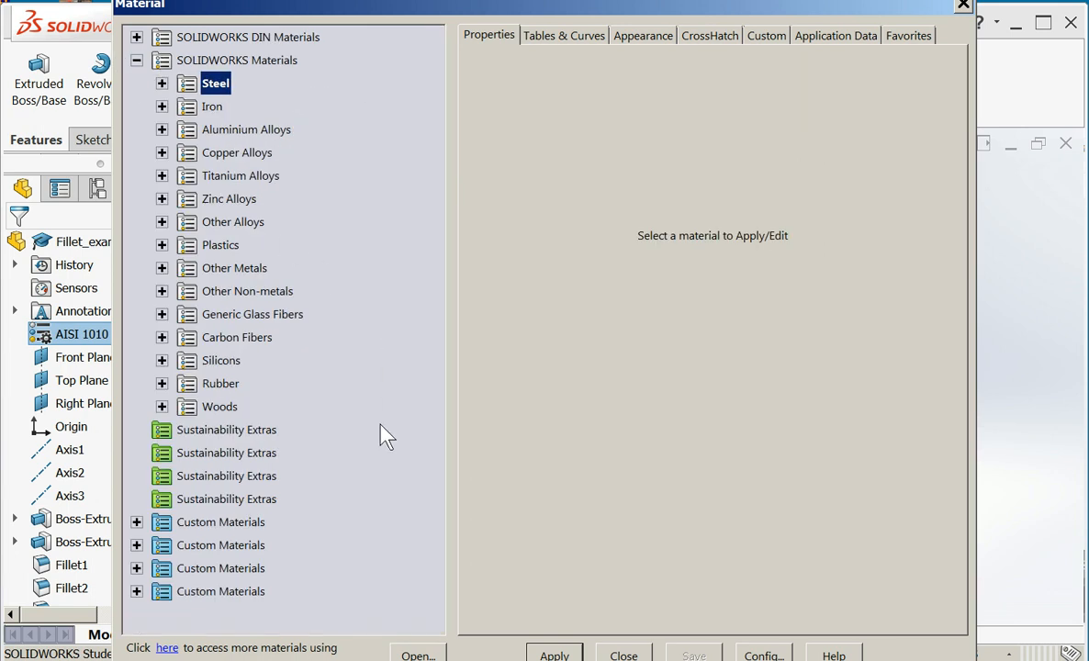
{"action": "left_click", "coordinate": [162, 407]}
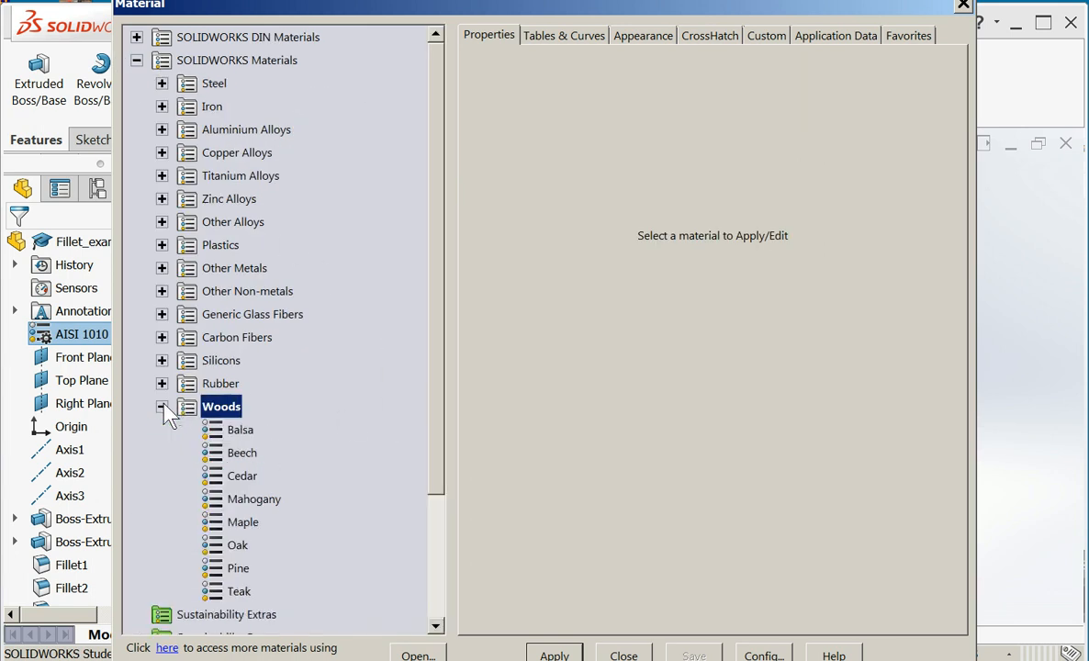
{"action": "left_click", "coordinate": [240, 431]}
{"action": "left_click", "coordinate": [554, 654]}
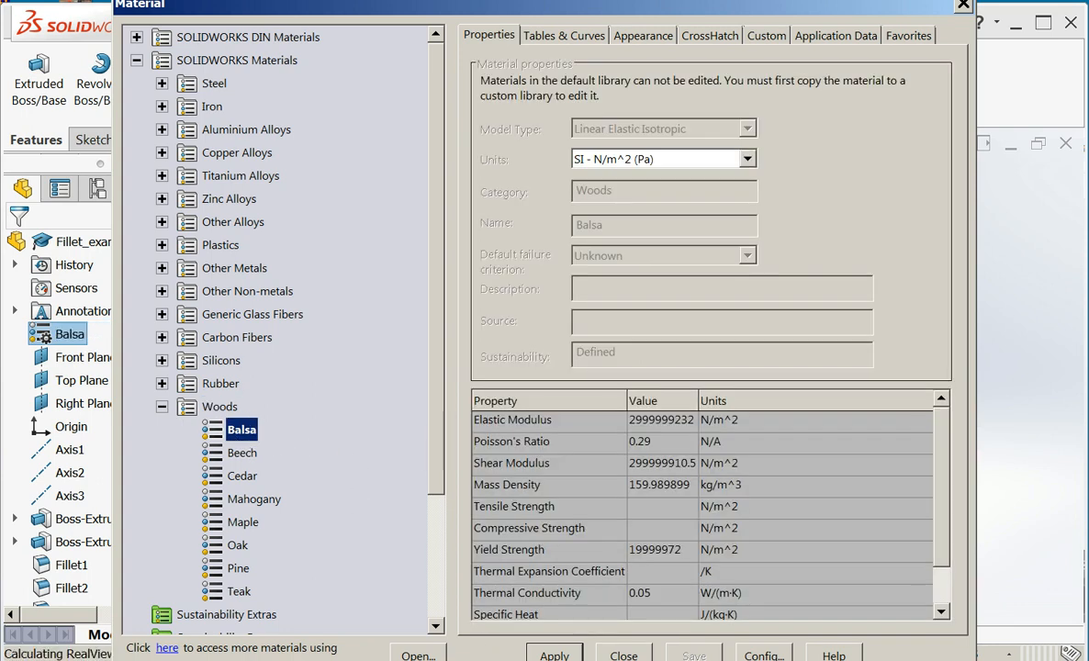
{"action": "left_click", "coordinate": [624, 655]}
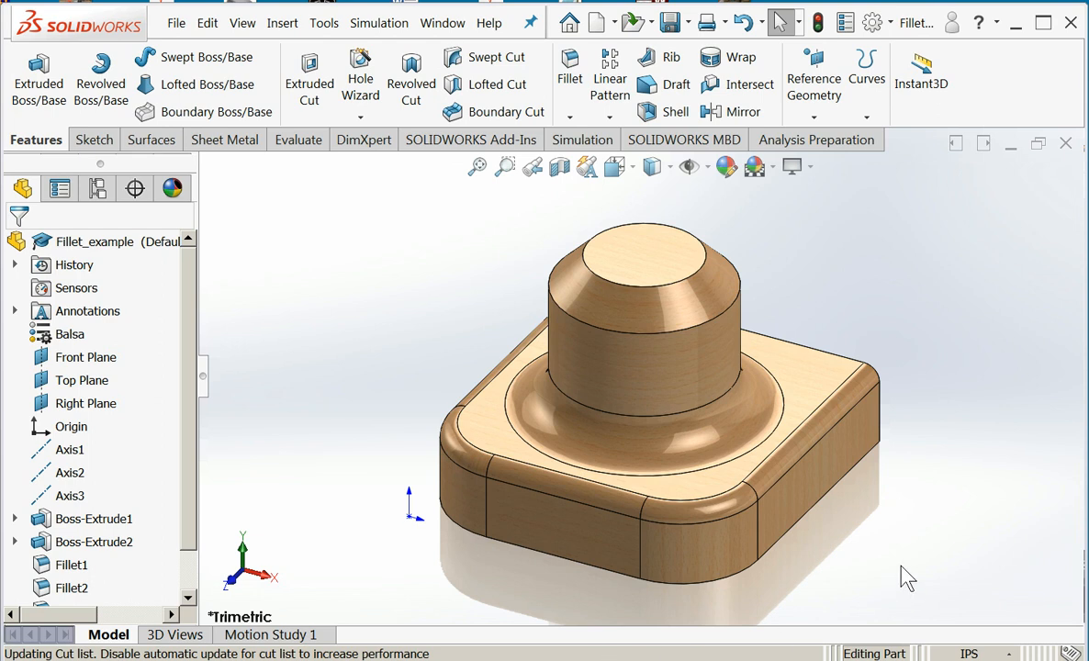
- Examine the wood grain up close on the rounded corner of the base
{"action": "scroll", "coordinate": [931, 506], "scroll_direction": "up", "scroll_amount": 2}
{"action": "scroll", "coordinate": [677, 461], "scroll_direction": "down", "scroll_amount": 5}
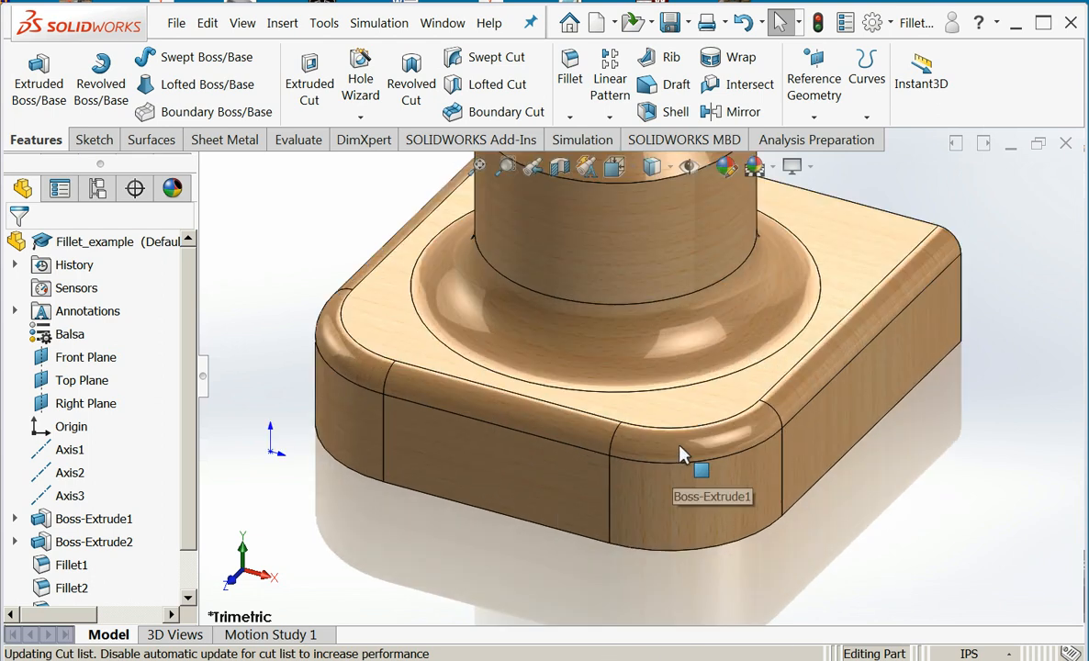
{"action": "scroll", "coordinate": [676, 461], "scroll_direction": "down", "scroll_amount": 2}
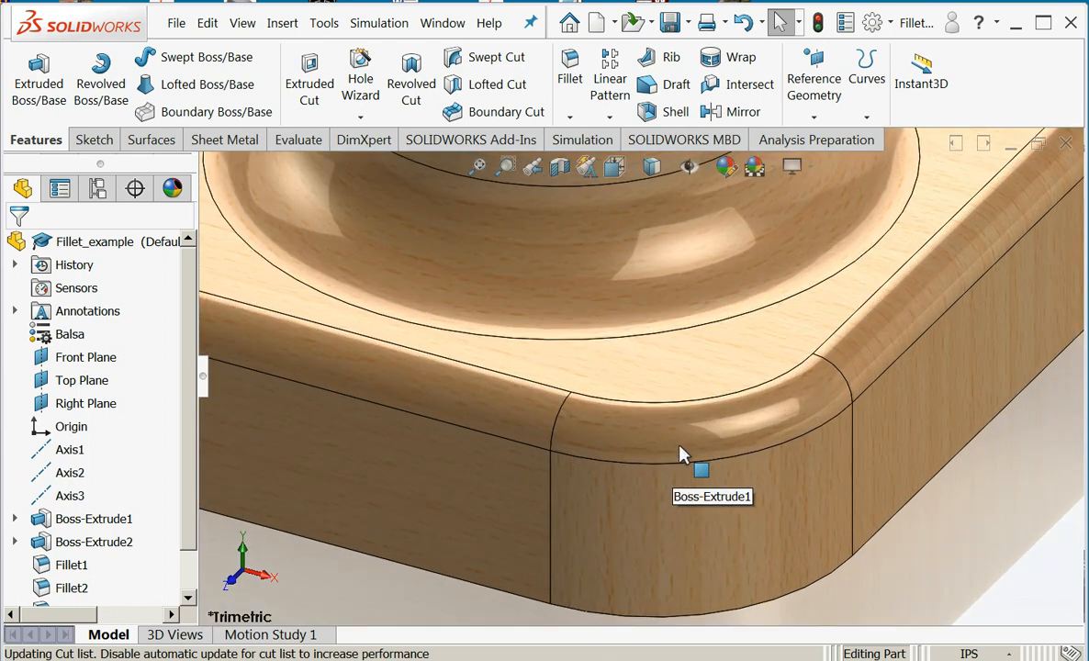
{"action": "scroll", "coordinate": [680, 454], "scroll_direction": "up", "scroll_amount": 5}
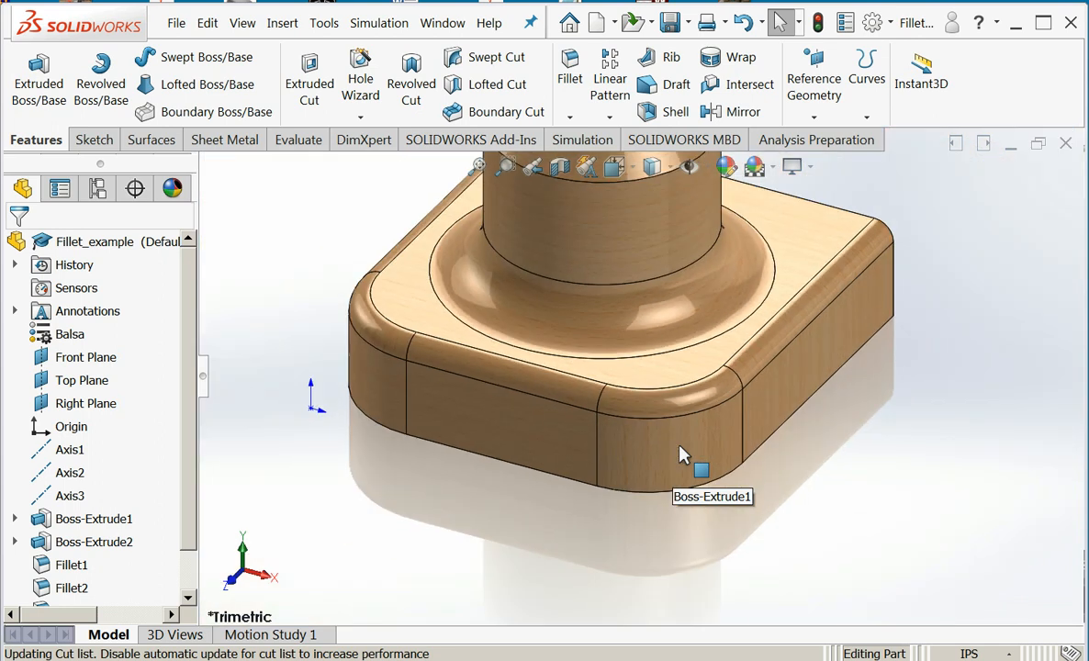
{"action": "scroll", "coordinate": [675, 235], "scroll_direction": "down", "scroll_amount": 2}
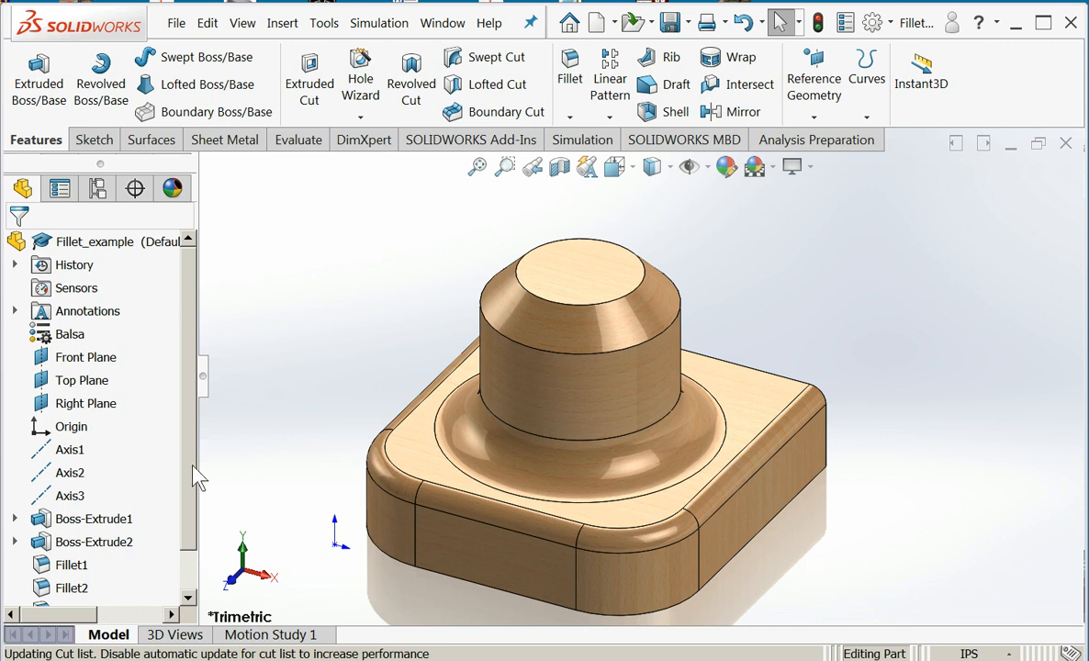
- Review the Balsa properties in the part's material definition and reapply that material
{"action": "right_click", "coordinate": [66, 338]}
{"action": "left_click", "coordinate": [137, 224]}
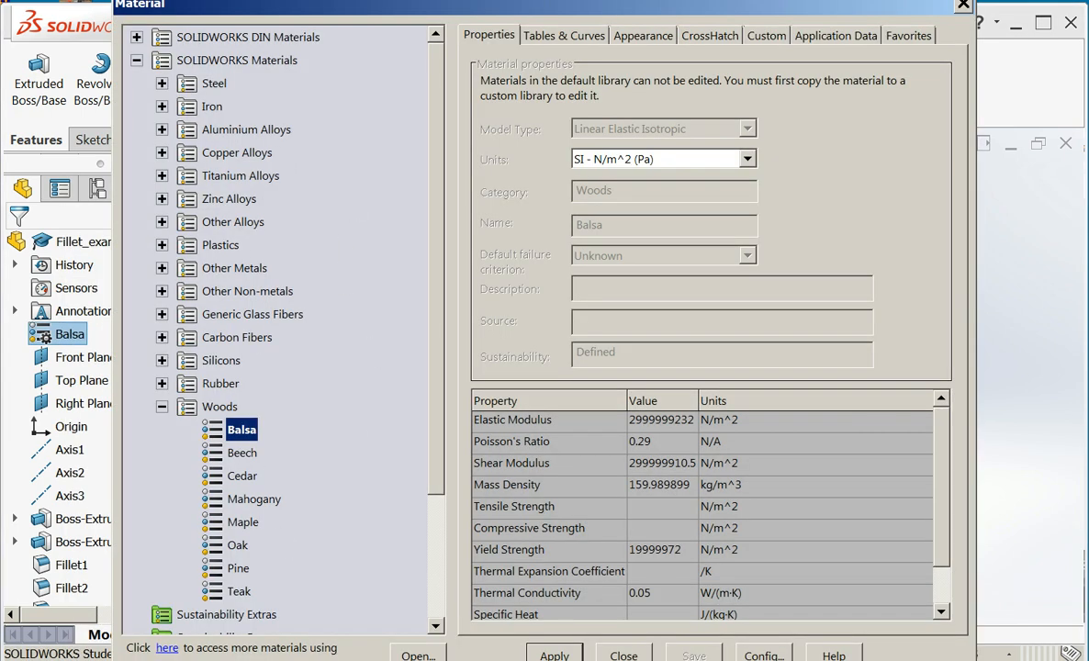
{"action": "left_click", "coordinate": [557, 656]}
{"action": "left_click", "coordinate": [623, 655]}
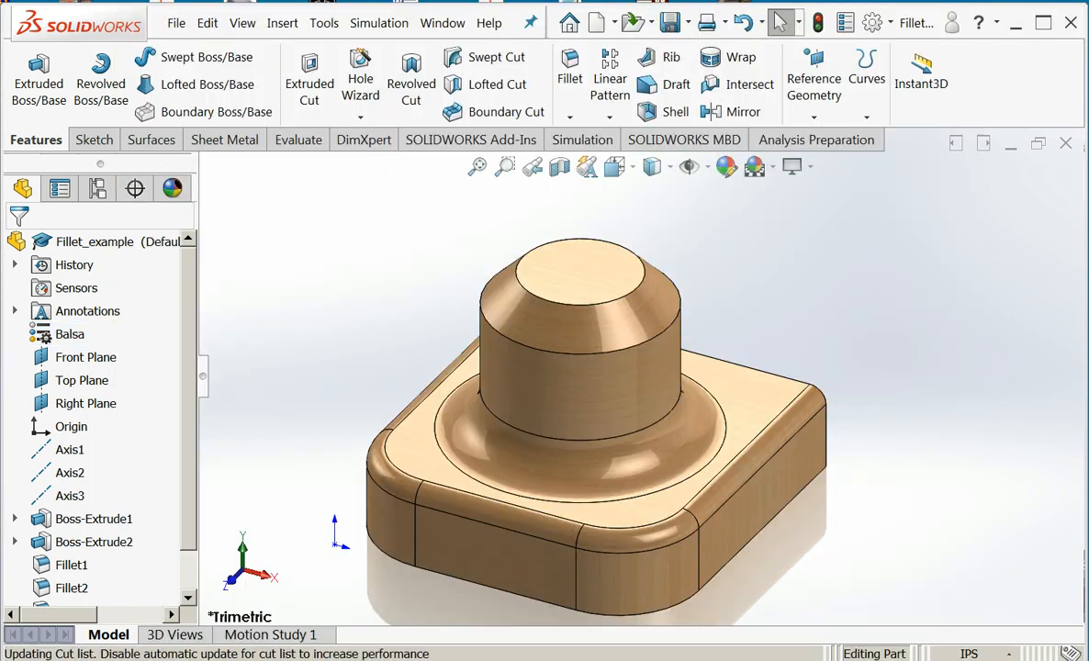